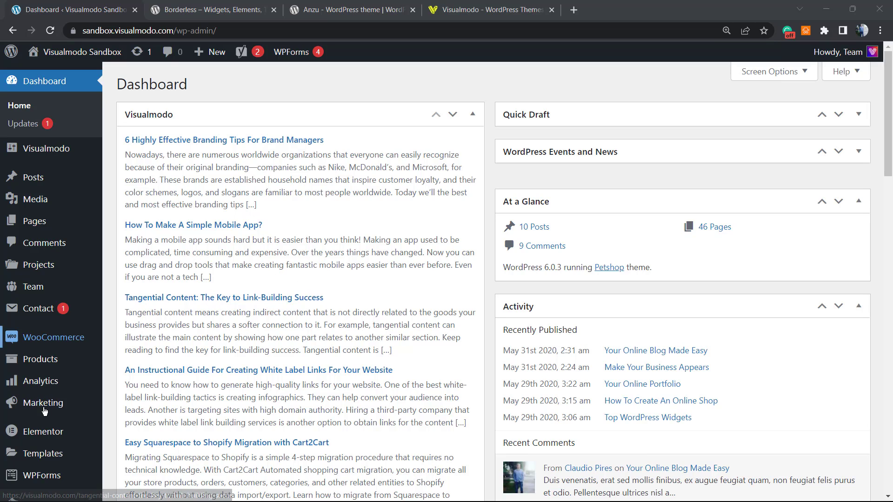
Open the page for adding new plugins to the WordPress site
scroll(77, 350, down, 3)
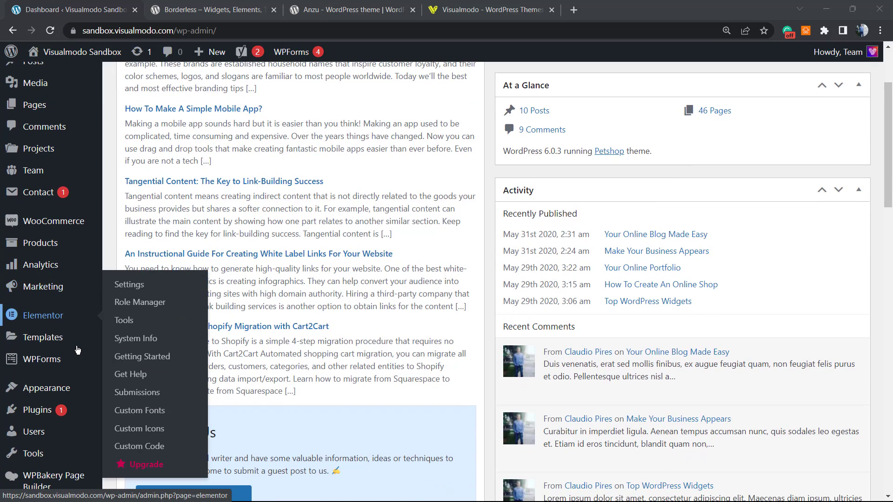
mouse_move(61, 348)
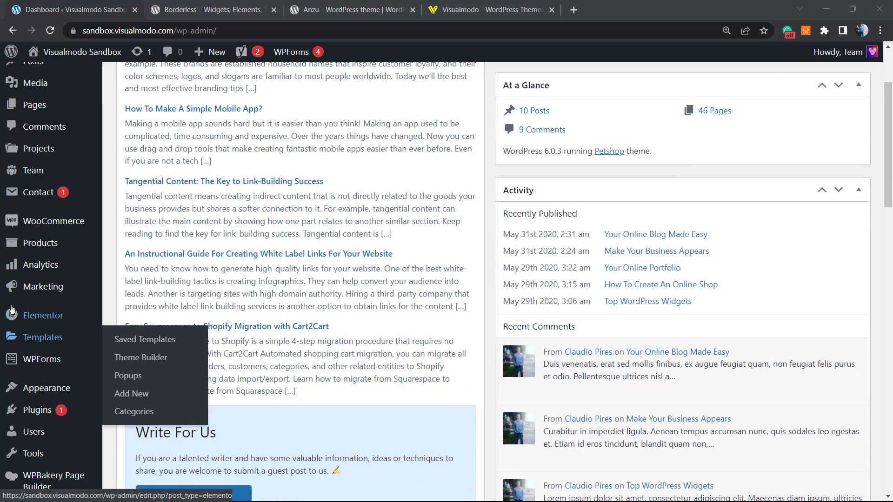
scroll(56, 342, down, 1)
scroll(57, 342, down, 2)
mouse_move(37, 356)
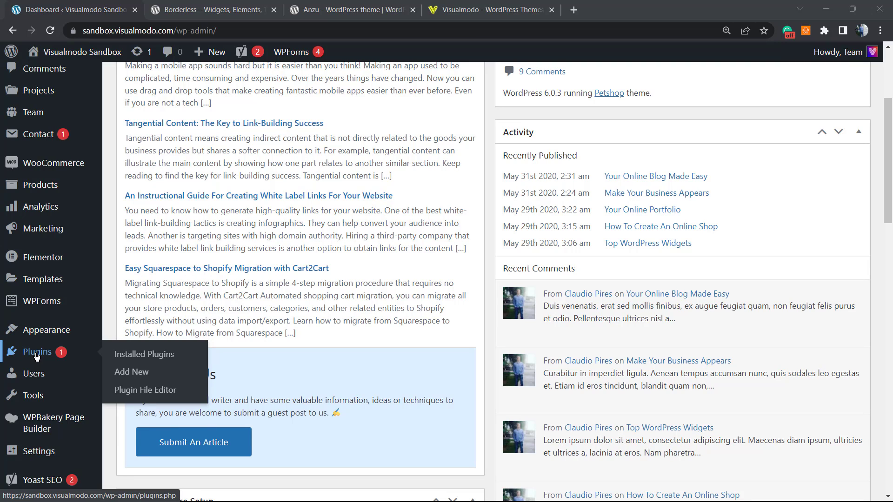
click(150, 373)
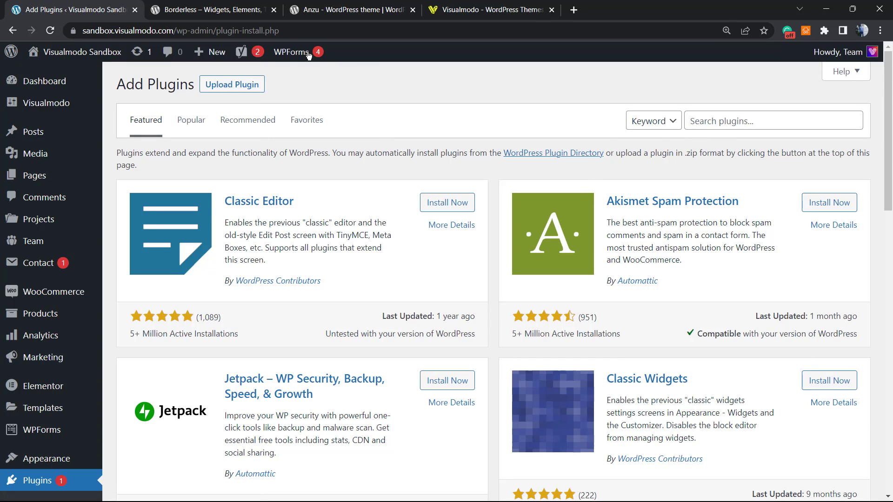
Copy the name "Borderless" from its WordPress.org plugin page and search for it among the plugins to add
click(215, 10)
triple_click(257, 392)
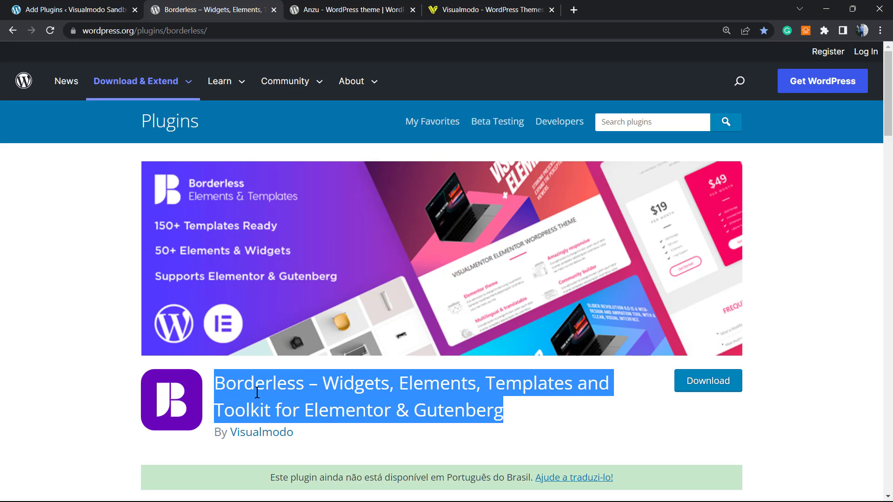
click(254, 390)
double_click(253, 390)
key(ctrl+c)
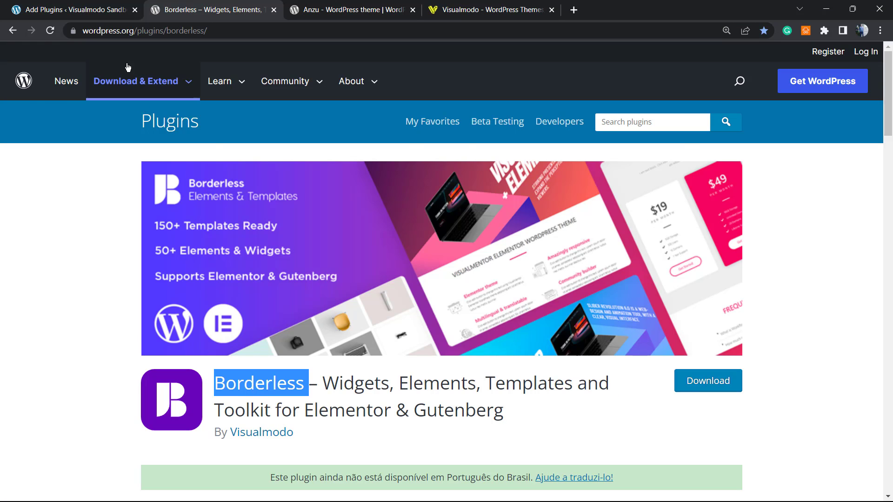
click(88, 8)
click(776, 119)
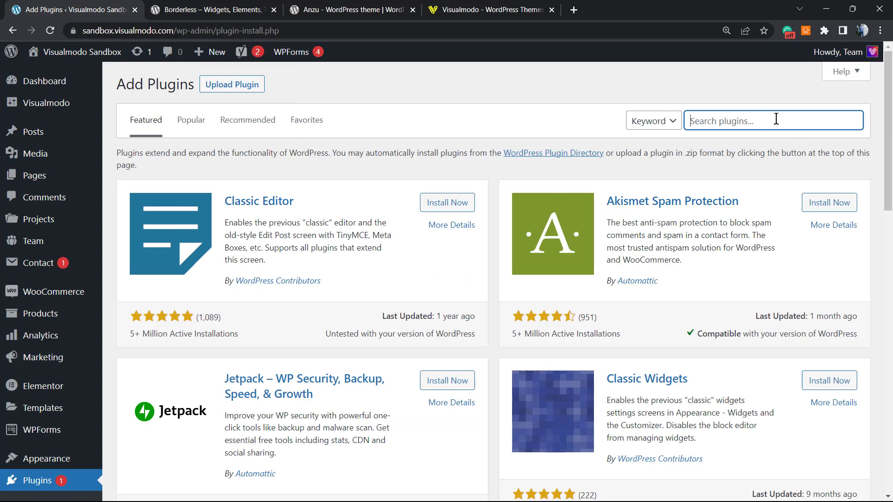
key(ctrl+v)
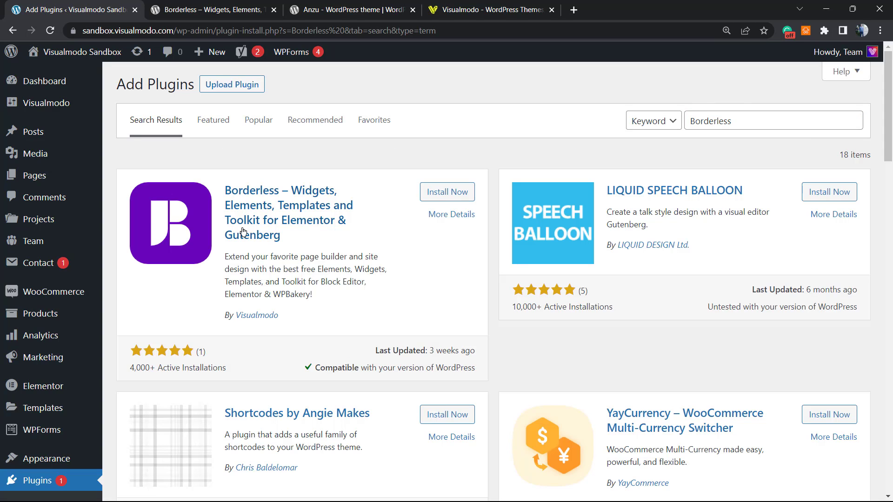
Install and activate the Borderless – Widgets, Elements, Templates and Toolkit plugin
click(458, 198)
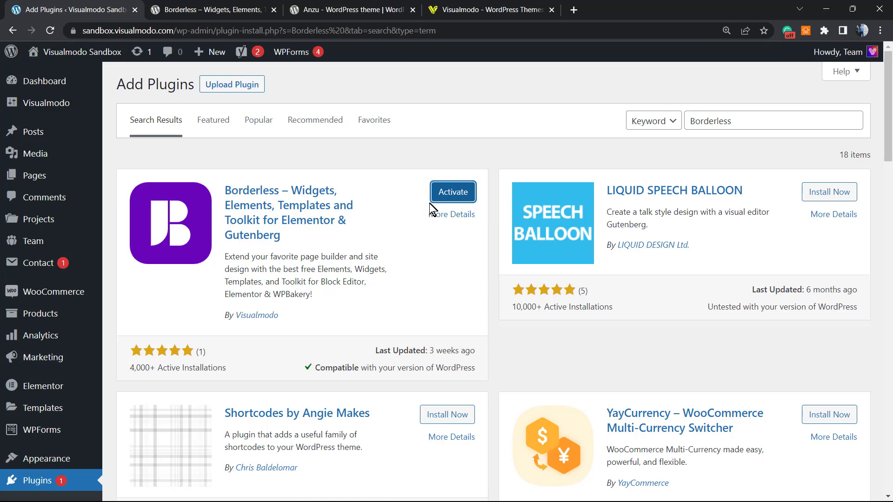
click(445, 199)
click(445, 199)
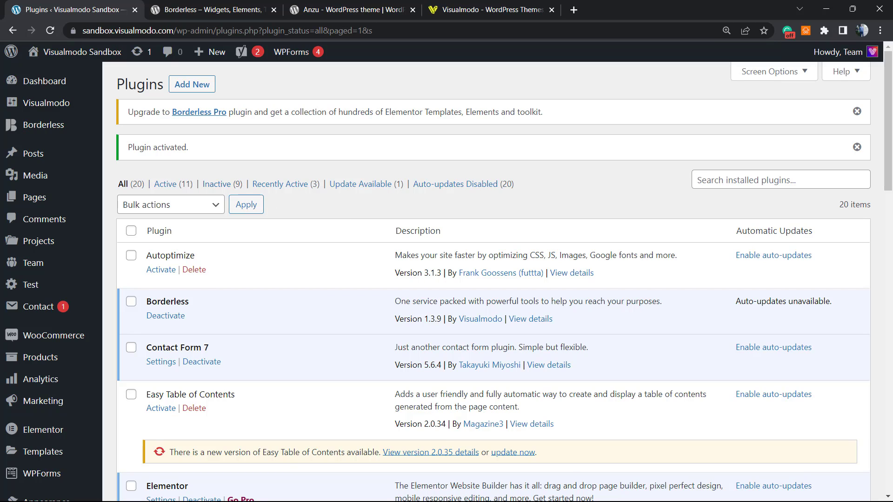
Examine the site's existing post types by viewing the lists of posts, pages and products
mouse_move(49, 88)
mouse_move(15, 133)
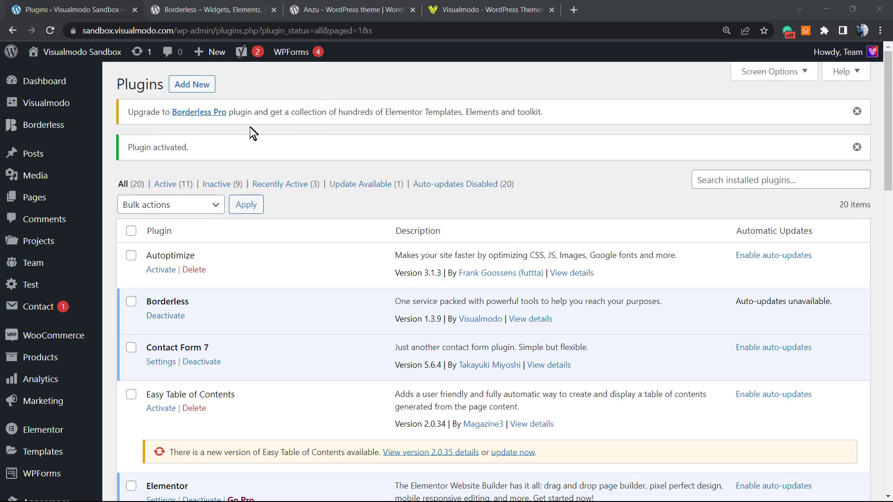
mouse_move(59, 122)
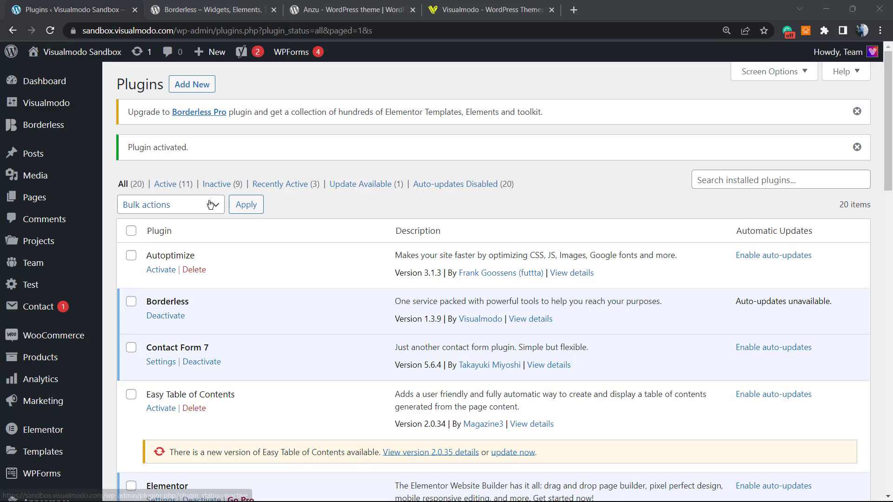
mouse_move(38, 156)
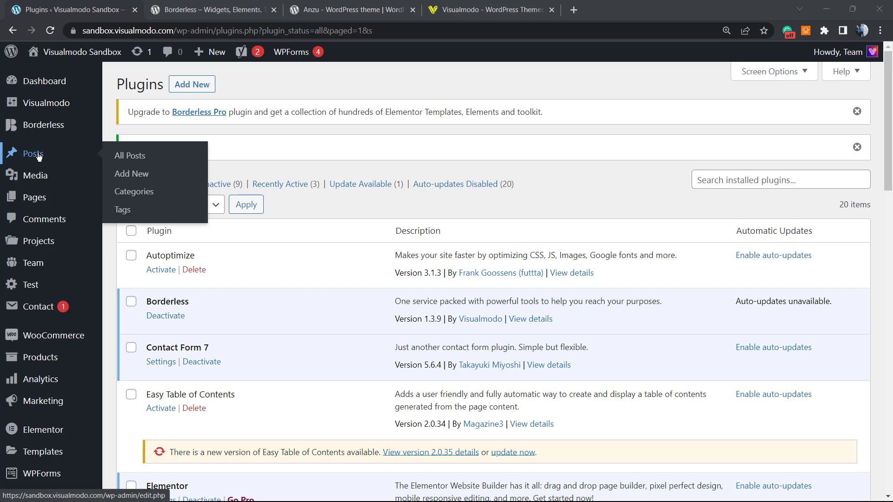
click(38, 156)
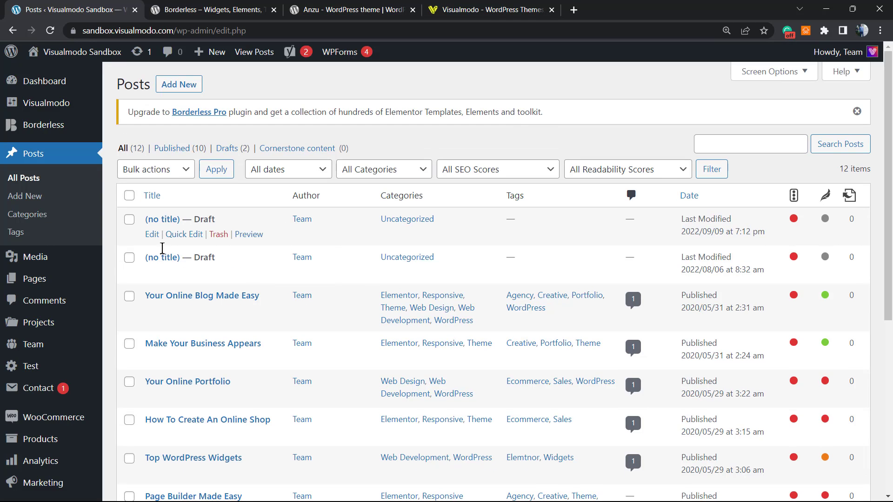
click(56, 278)
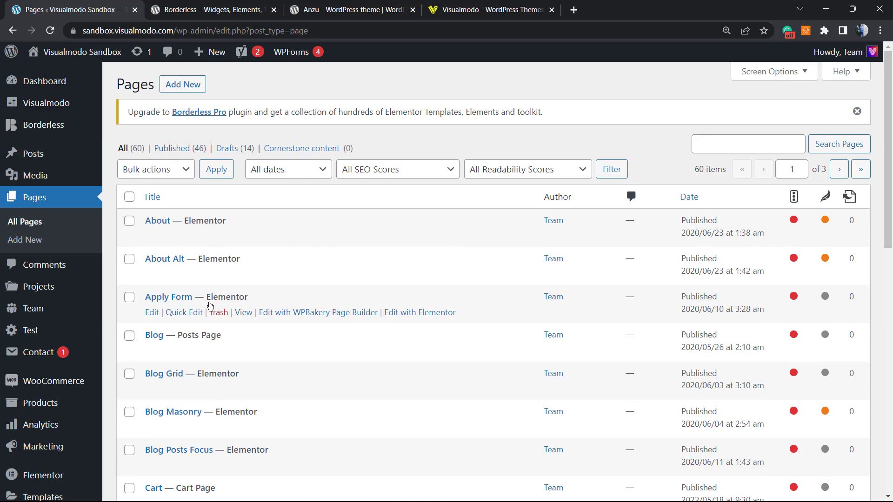
scroll(213, 309, down, 1)
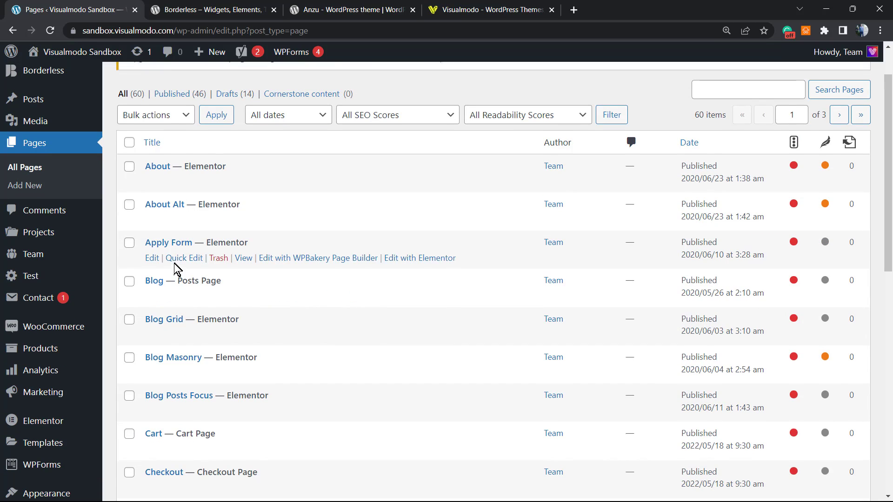
scroll(175, 267, up, 1)
scroll(154, 326, down, 1)
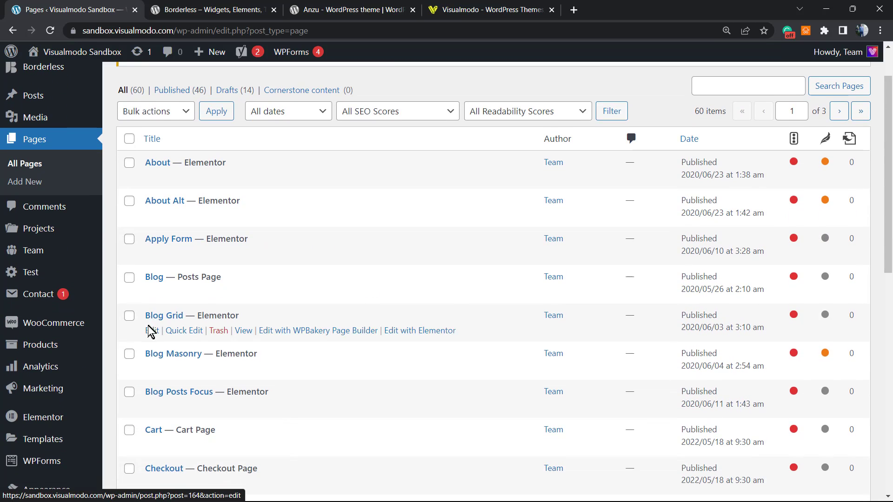
scroll(219, 304, up, 1)
click(26, 397)
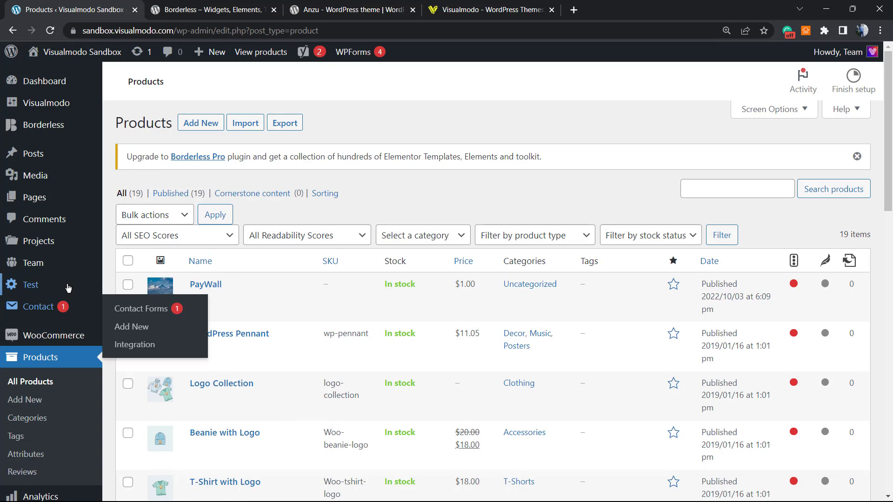
mouse_move(44, 245)
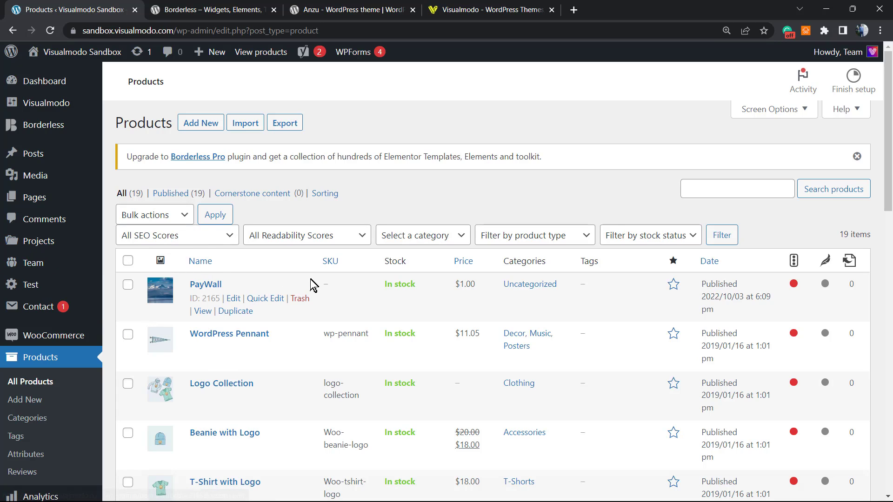
mouse_move(53, 264)
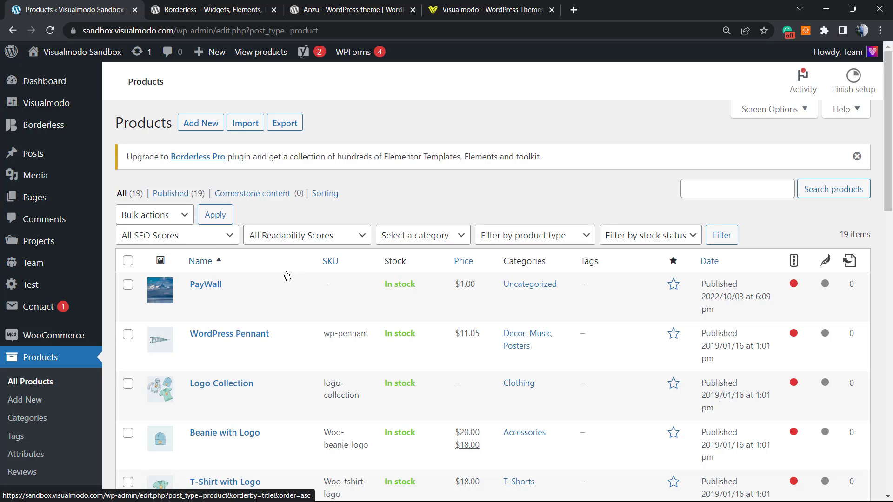
mouse_move(253, 285)
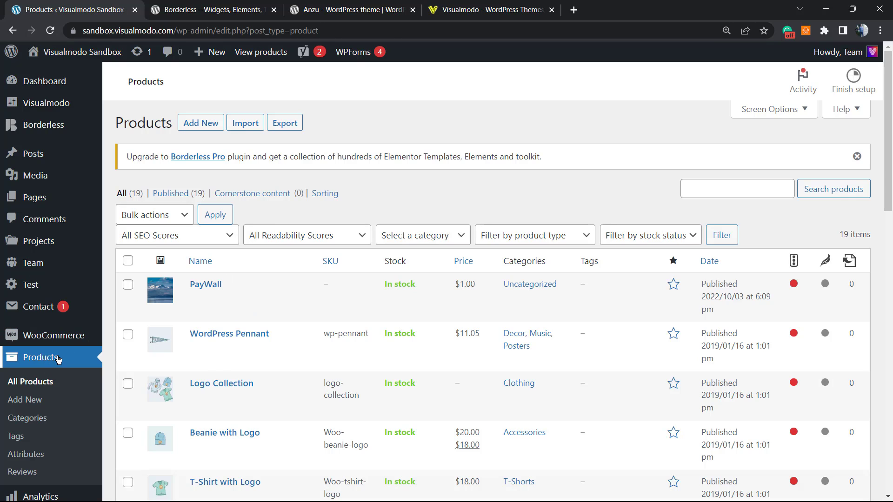
mouse_move(186, 354)
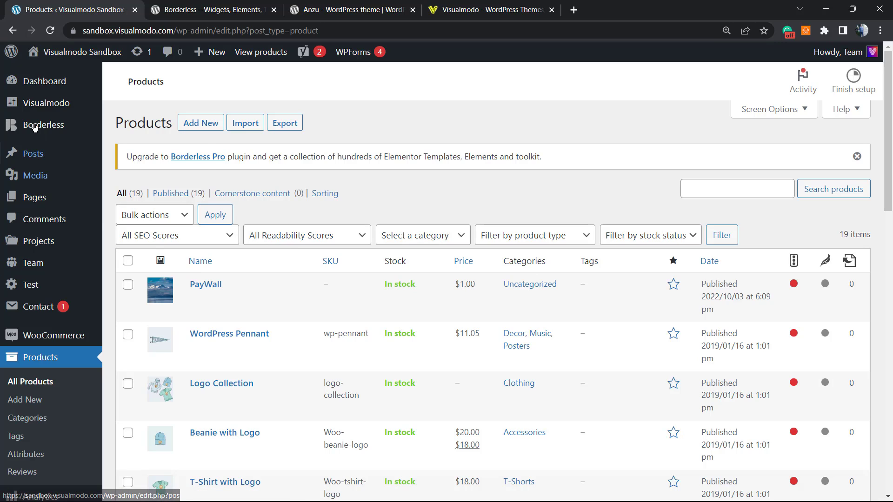
Open the Borderless custom post types list and start adding a new item
mouse_move(50, 155)
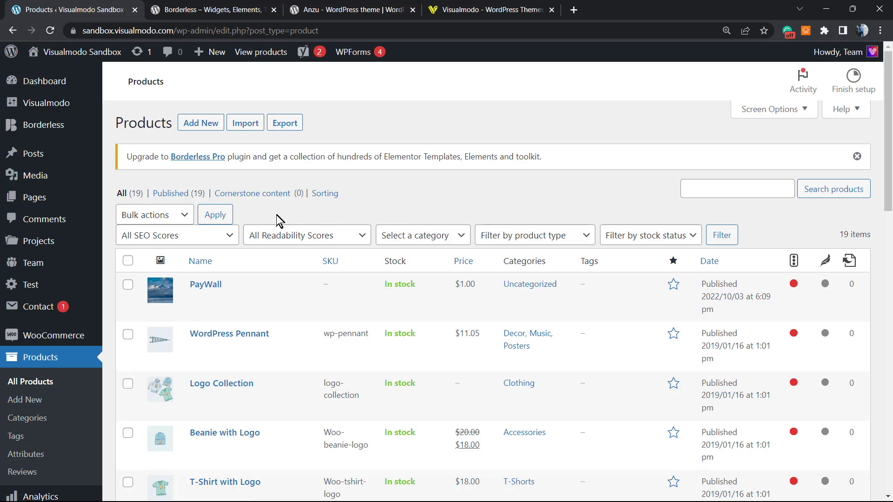
mouse_move(52, 105)
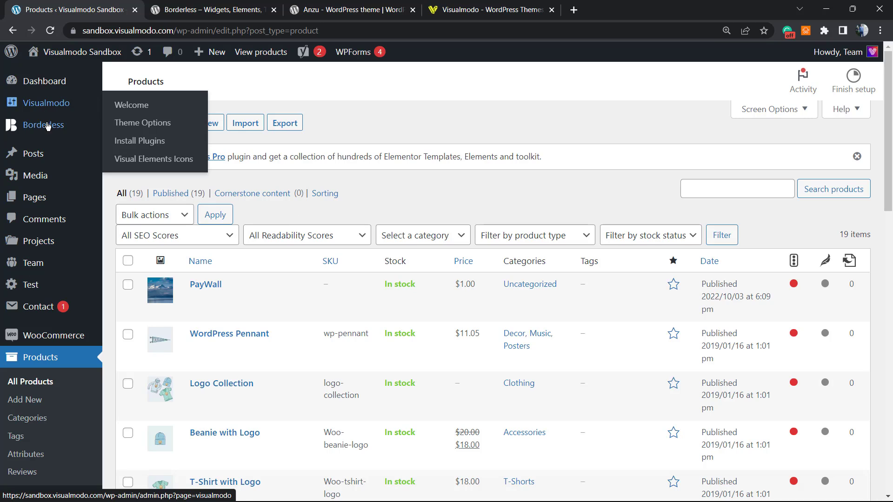
mouse_move(48, 126)
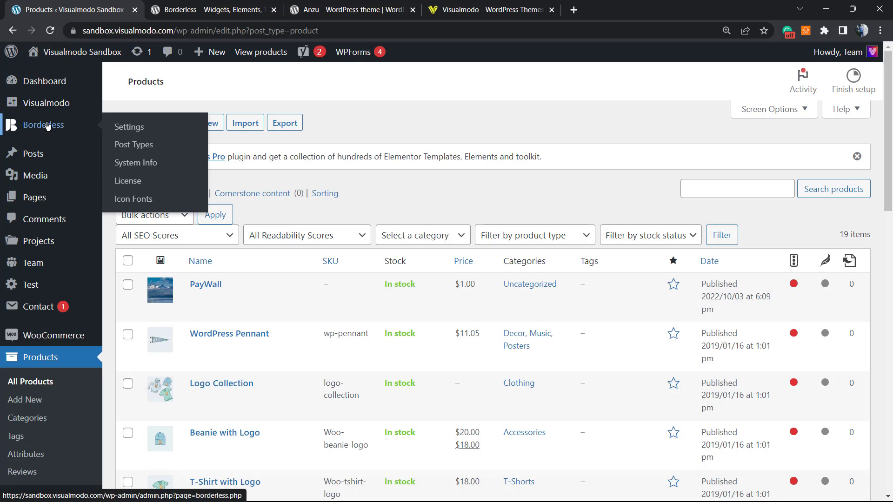
click(148, 144)
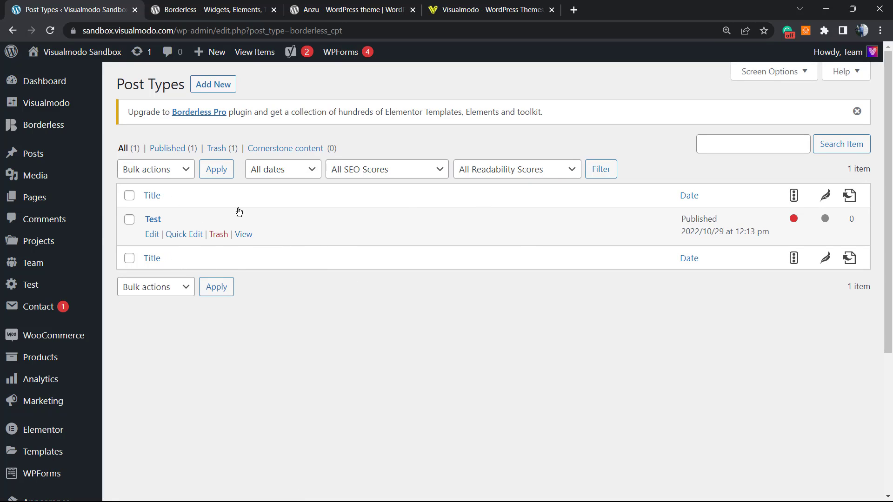
click(205, 84)
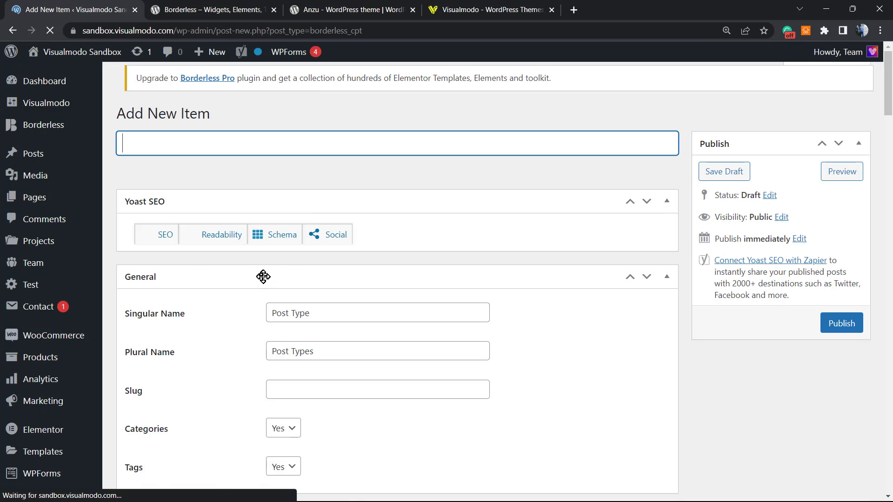
Enter Books as the title of the new post type
click(227, 212)
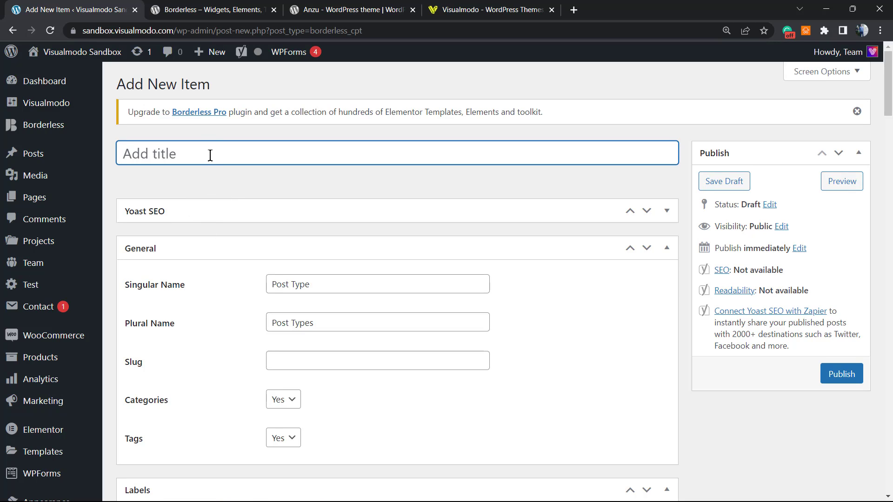
text(Book)
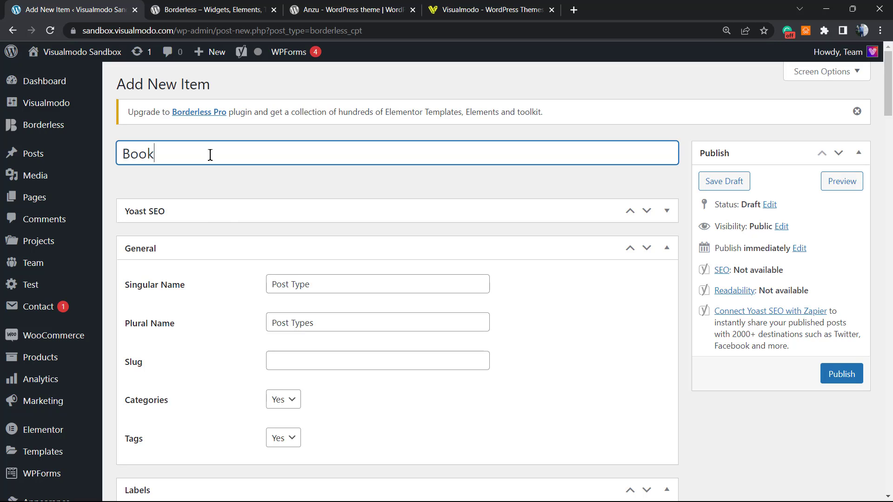
text(s)
drag(130, 154, 154, 158)
click(200, 158)
Set the post type's singular name to Book, its plural name to Books and its slug to book
click(302, 286)
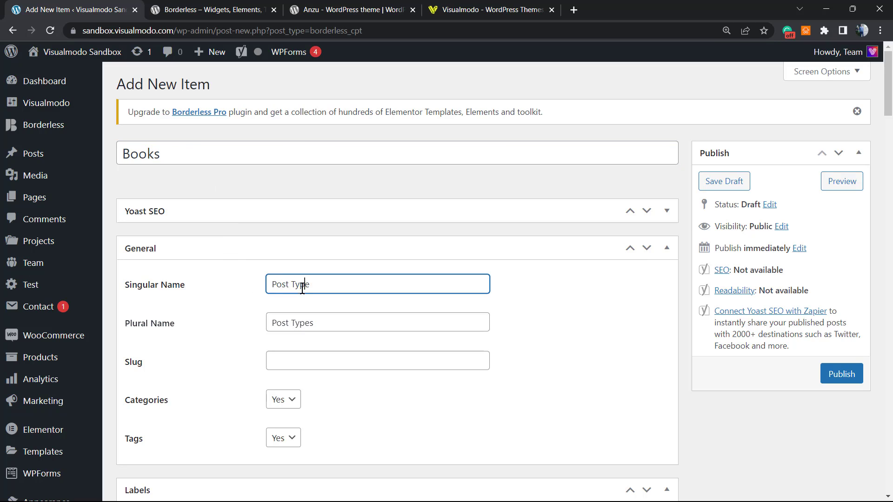
triple_click(302, 288)
text(Book)
triple_click(314, 322)
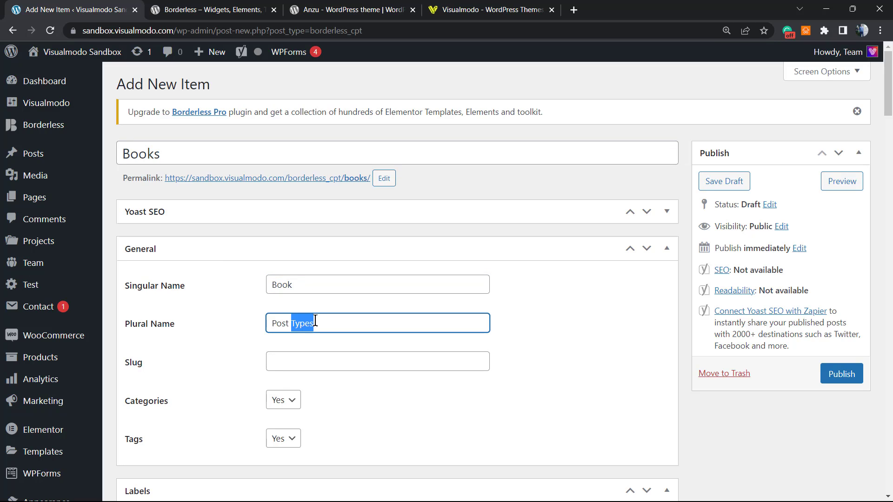
text(Books)
click(347, 363)
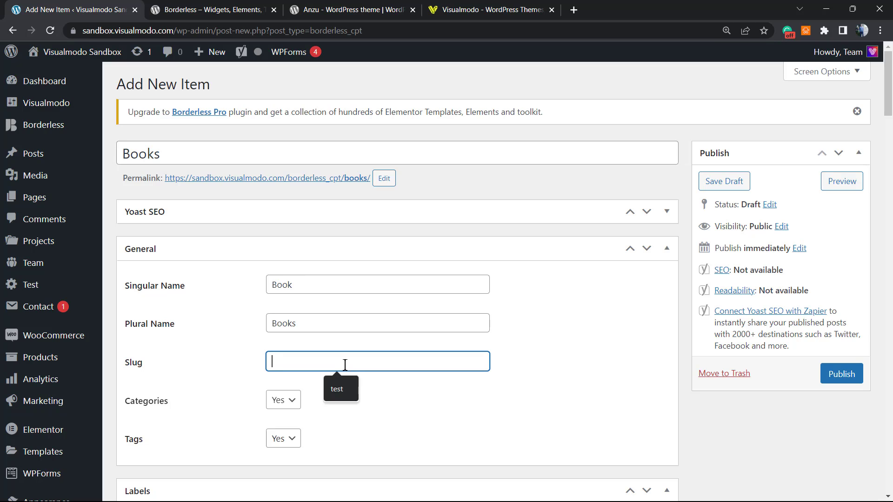
text(book)
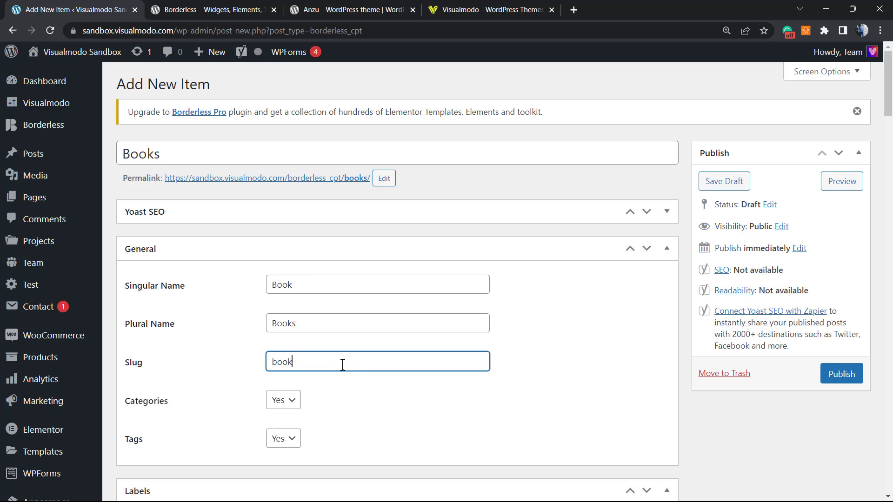
scroll(342, 365, down, 1)
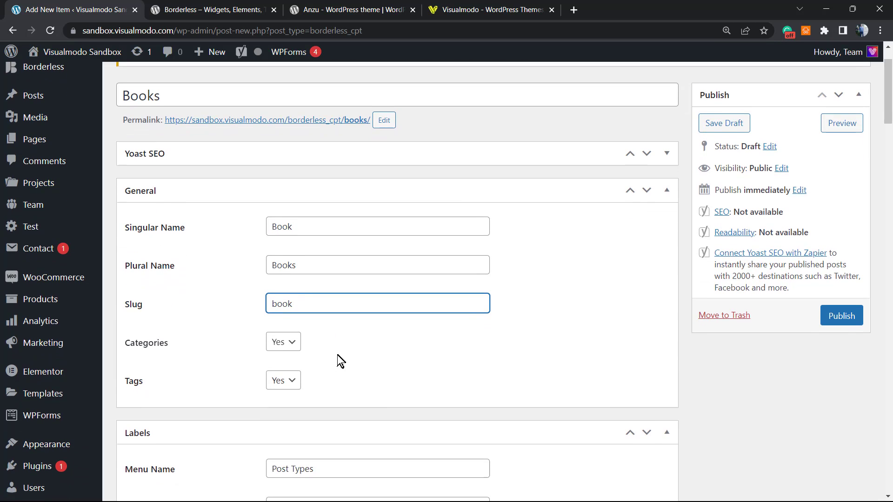
scroll(279, 302, down, 1)
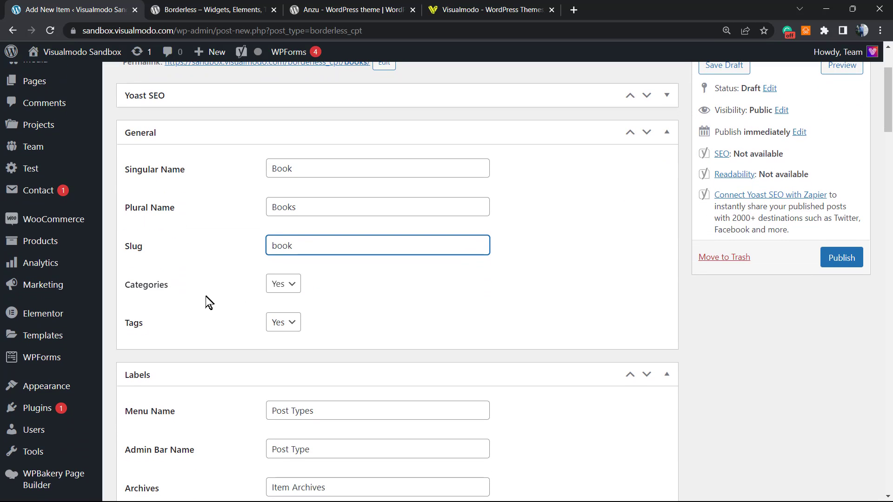
Set both the menu name and the admin bar name labels of the post type to Books
click(293, 291)
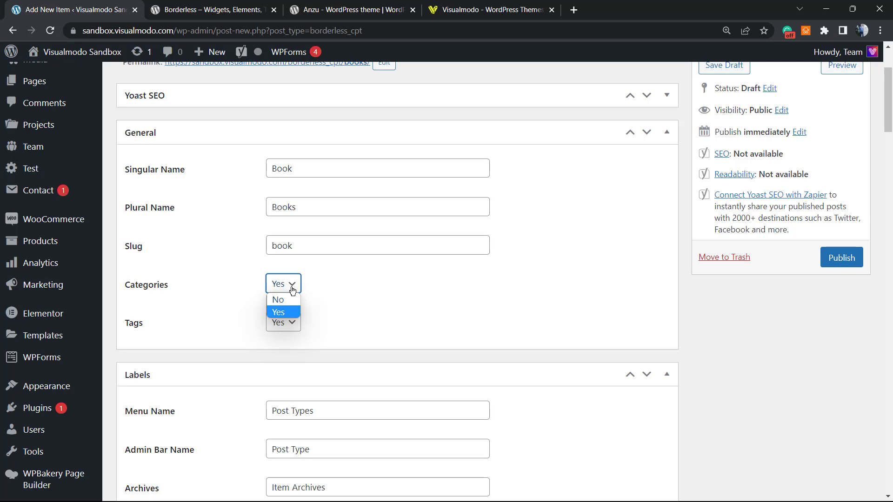
click(292, 291)
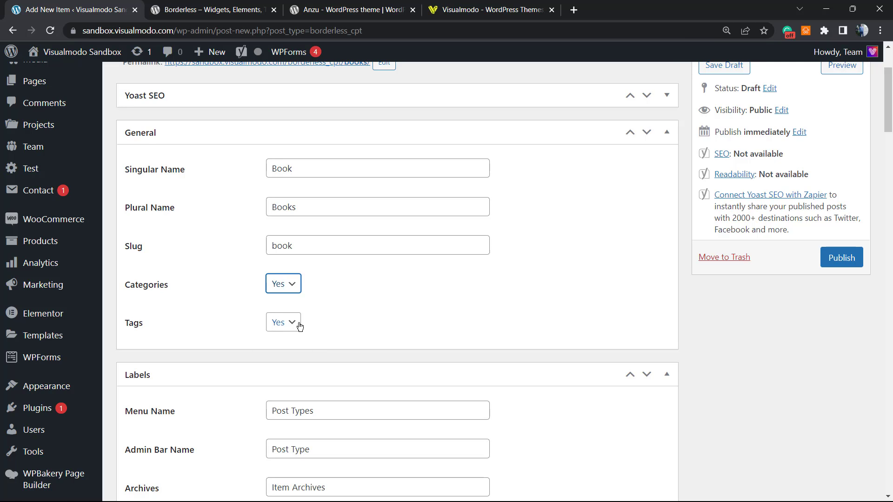
scroll(300, 327, down, 3)
triple_click(333, 293)
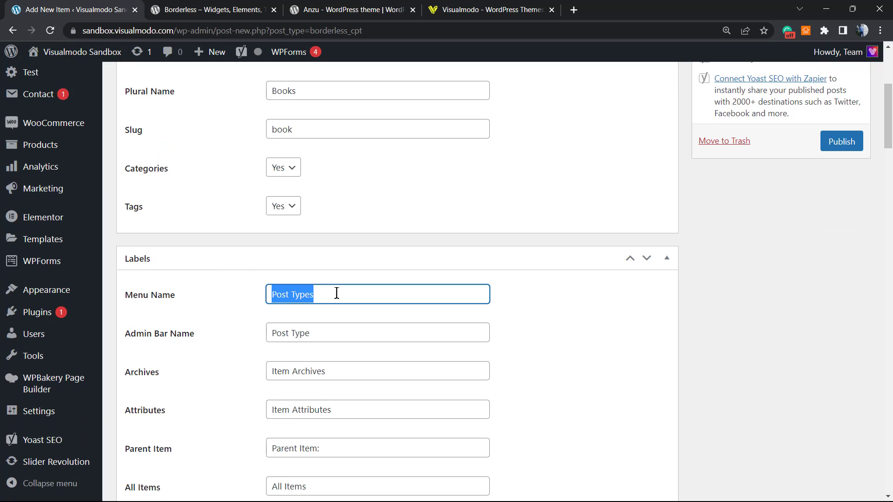
text(Books)
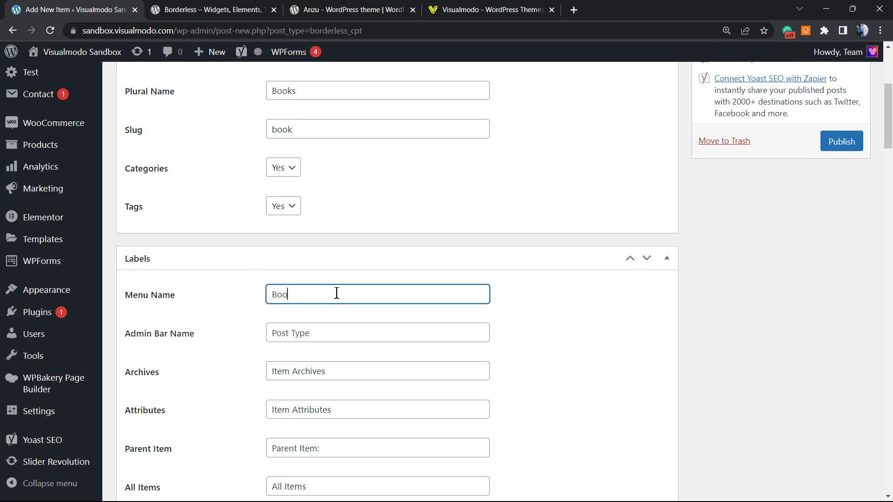
triple_click(325, 336)
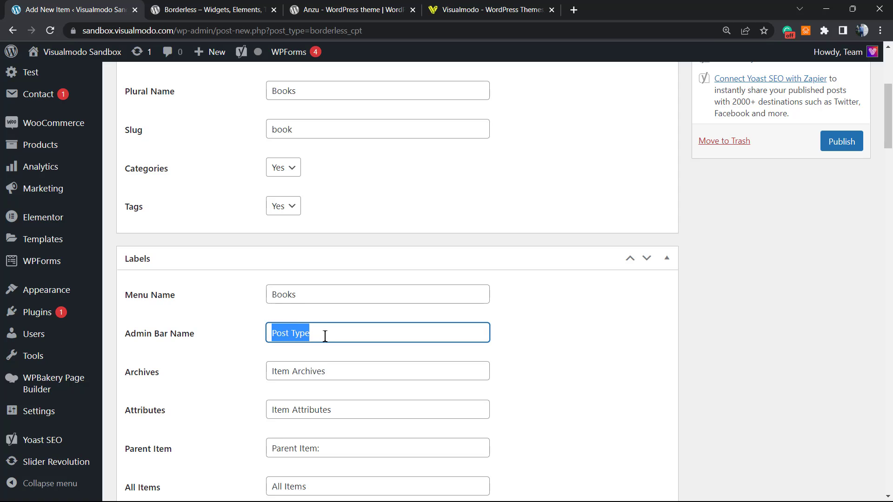
text(Books)
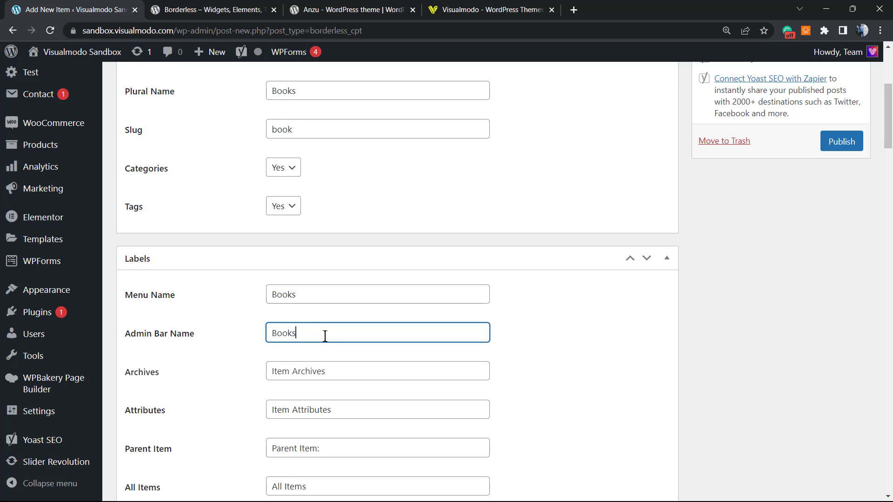
Change the archives label to "Book Item Archives" and the attributes label to "Book Item Attributes"
scroll(310, 358, down, 1)
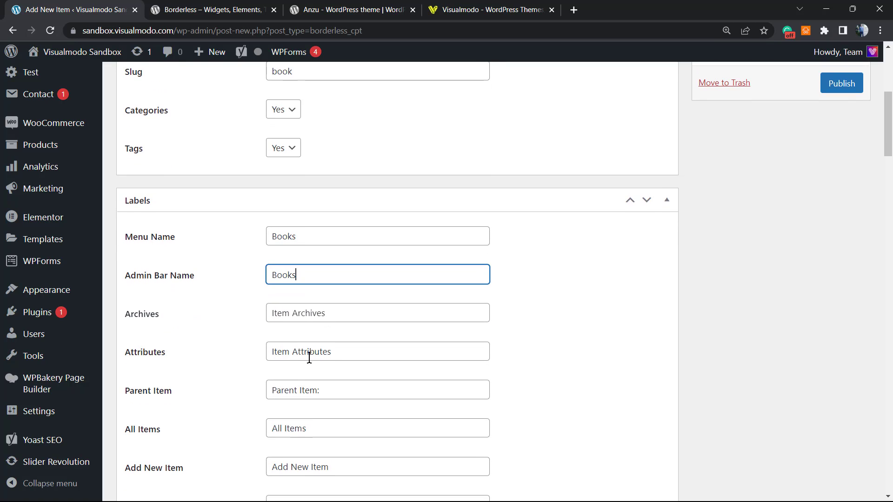
click(335, 315)
click(272, 313)
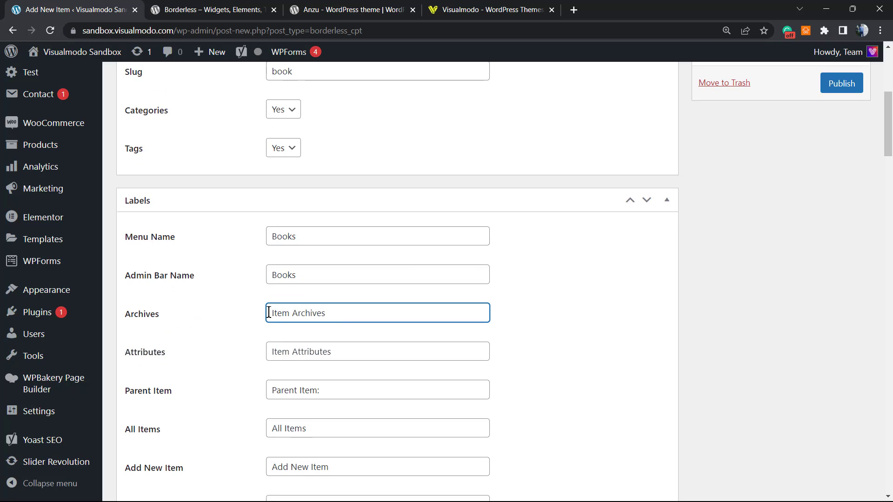
text(Book)
click(268, 359)
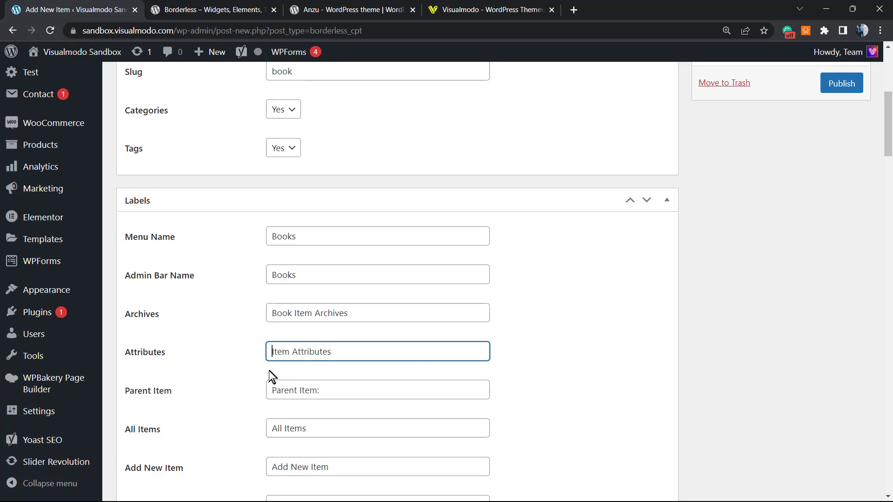
text(Book)
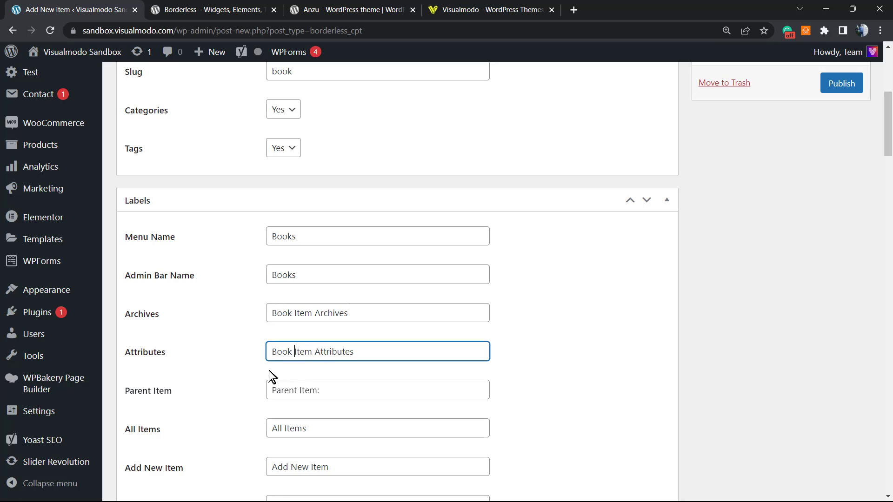
Change the post type's Add New Item label to "Add New Book"
scroll(284, 376, down, 1)
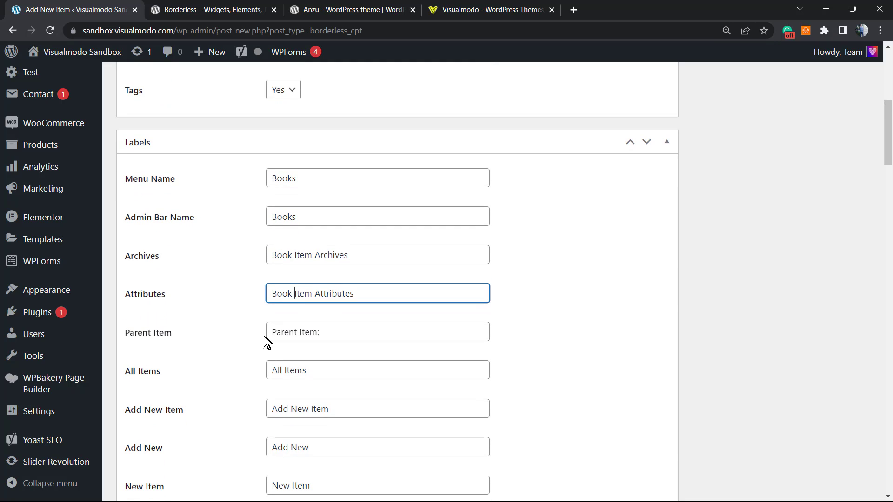
scroll(279, 382, down, 2)
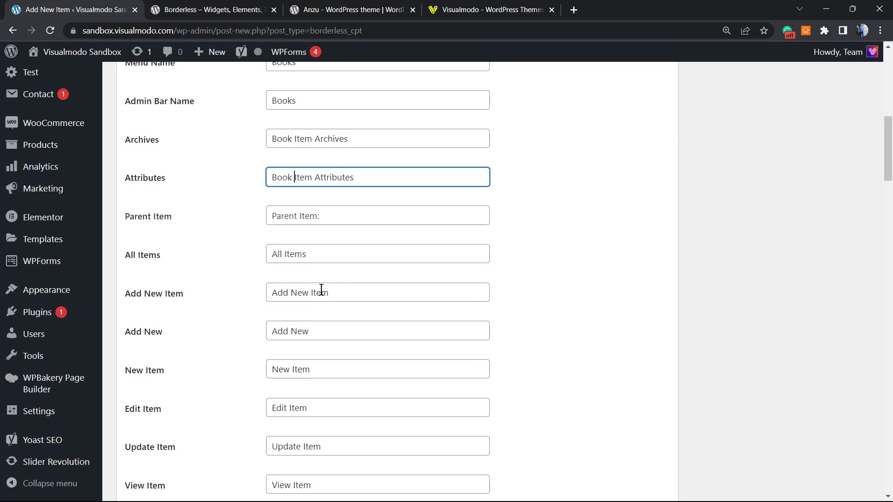
double_click(323, 293)
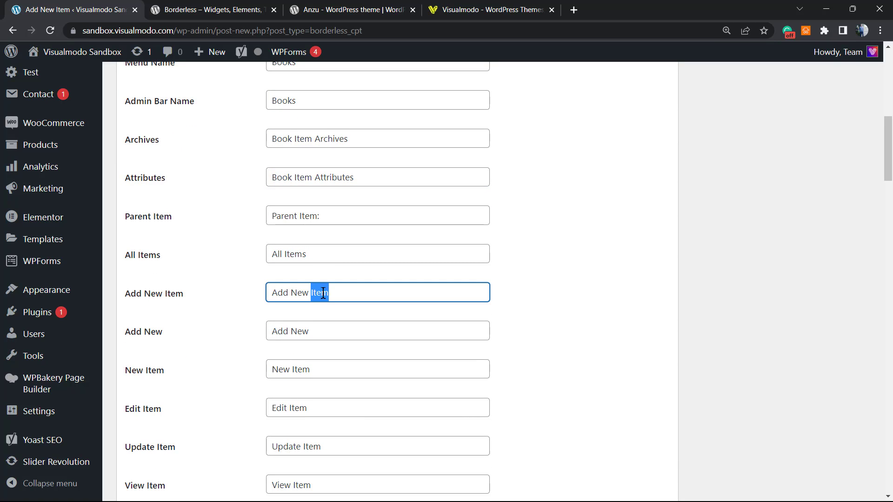
text(Book)
Review the remaining label fields of the post type and its export and archive options
scroll(281, 357, down, 1)
scroll(256, 319, down, 1)
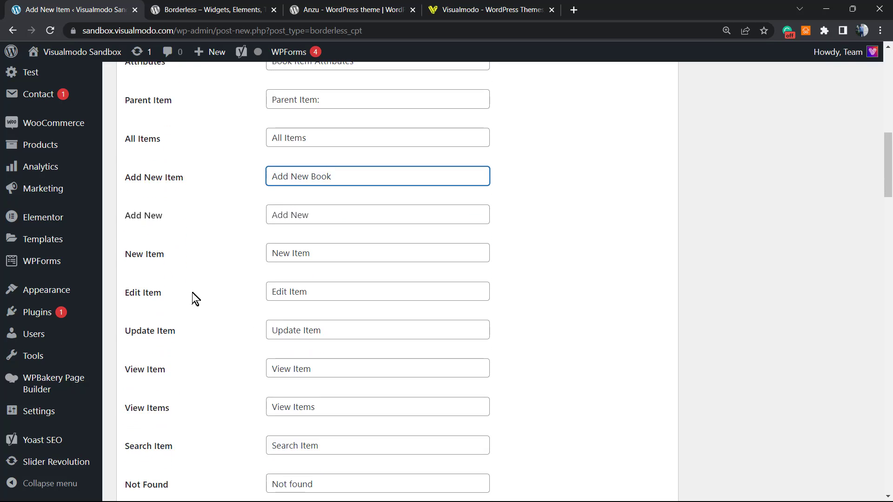
scroll(307, 311, down, 1)
scroll(307, 311, down, 2)
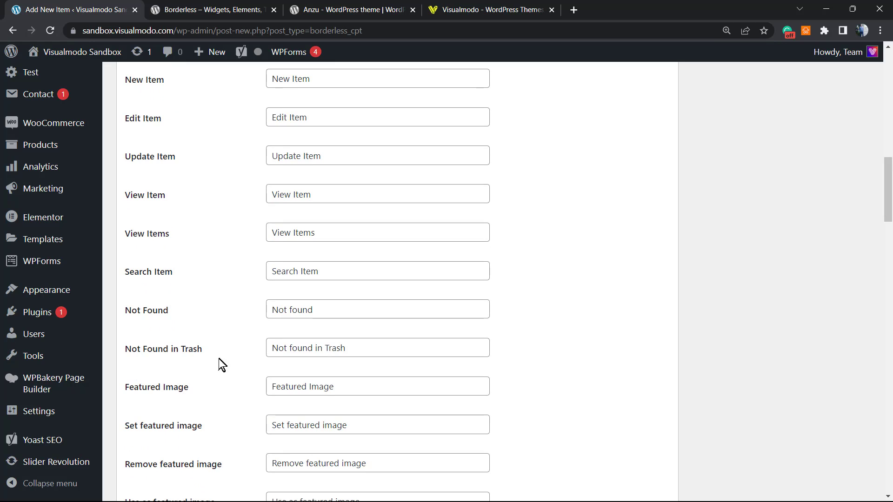
scroll(293, 369, down, 3)
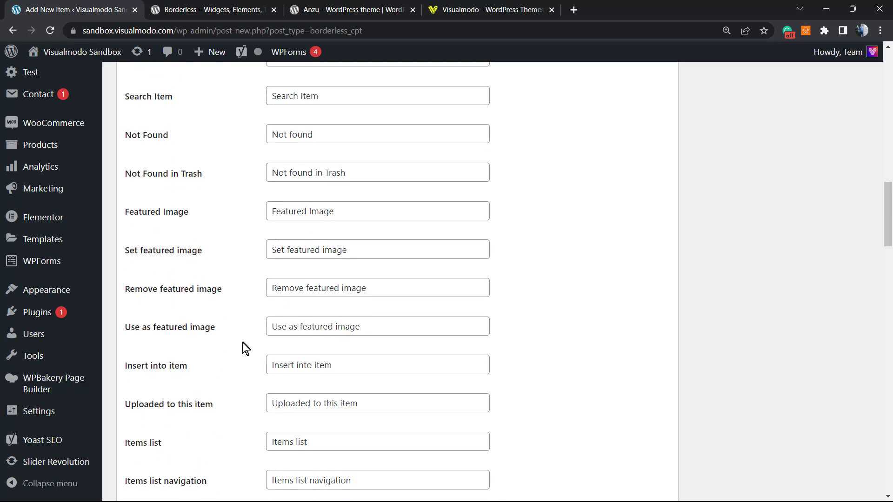
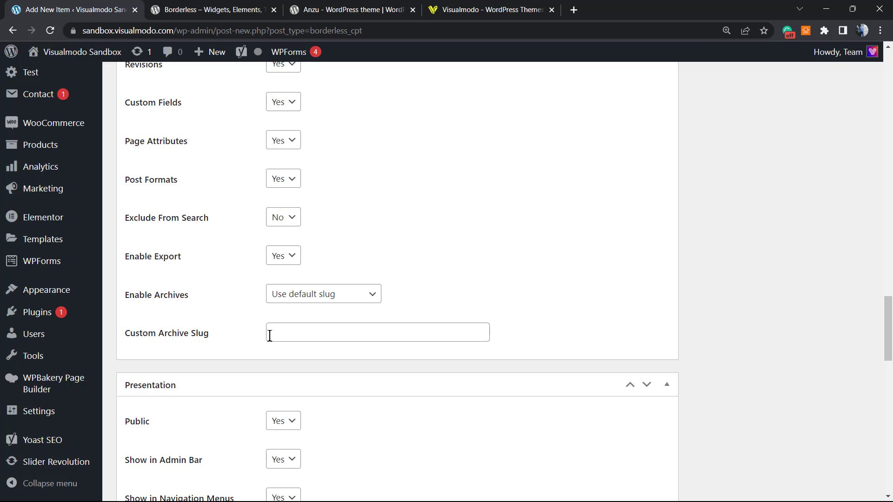
scroll(281, 346, down, 2)
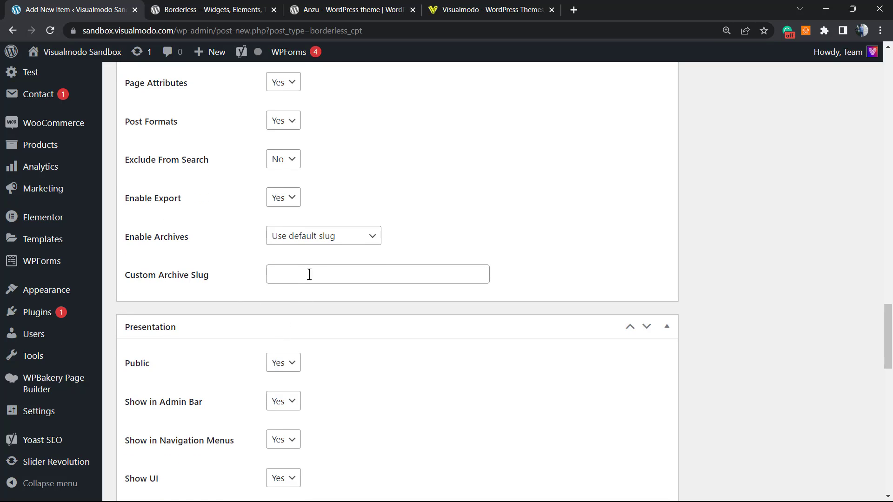
scroll(288, 298, down, 2)
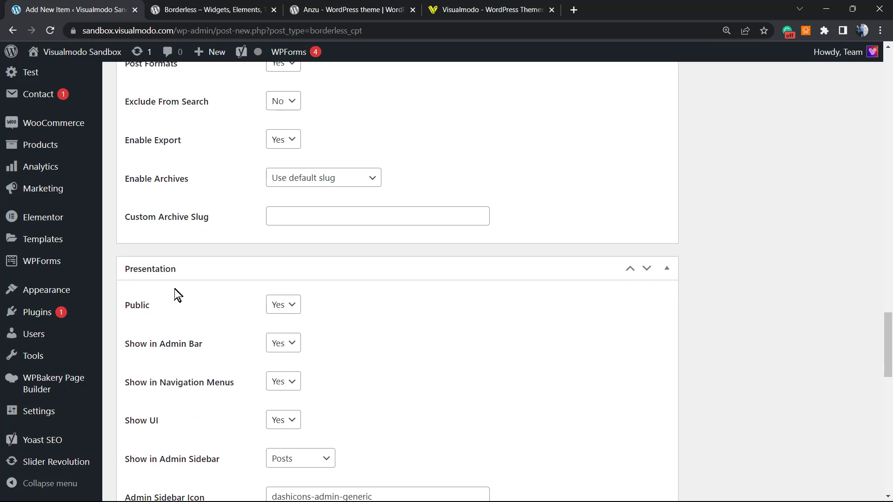
Examine the Presentation settings, including the admin bar and Show UI choices and the admin sidebar icon
scroll(277, 313, down, 4)
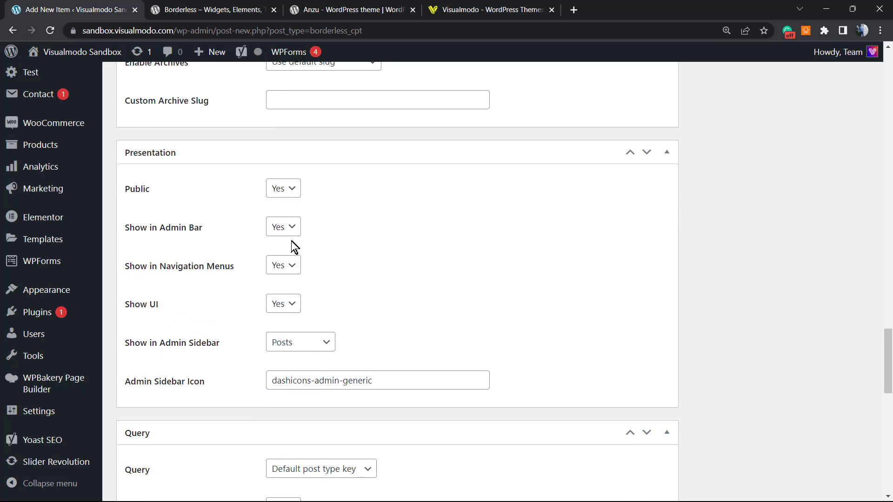
click(283, 235)
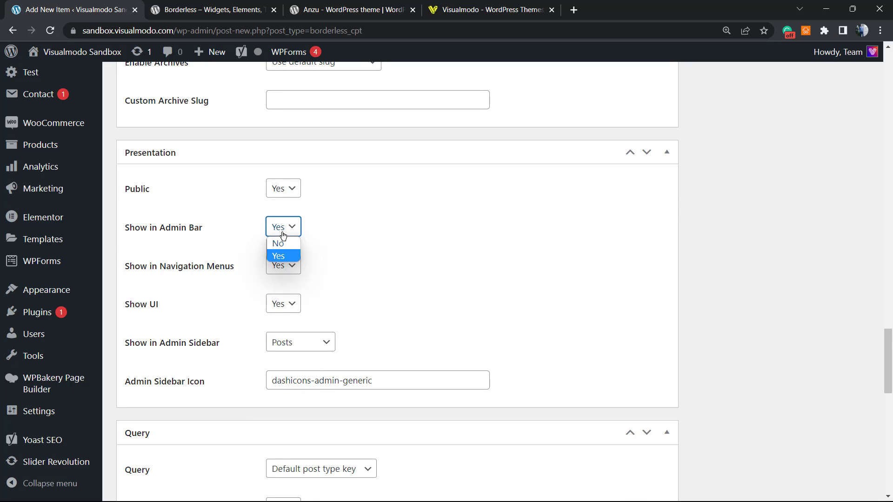
click(283, 236)
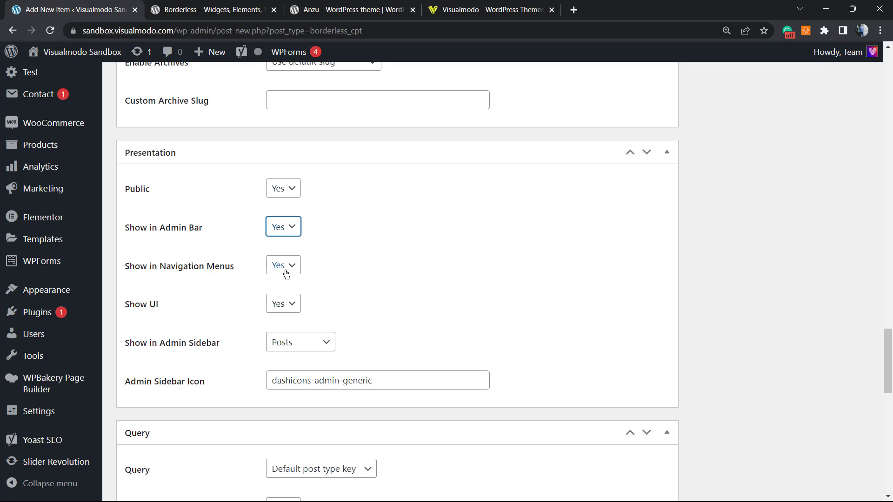
click(282, 308)
click(282, 310)
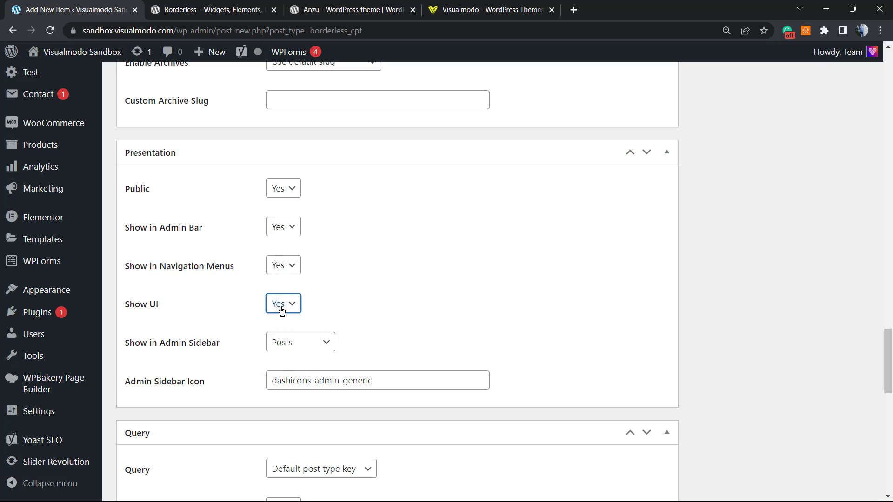
scroll(262, 356, down, 1)
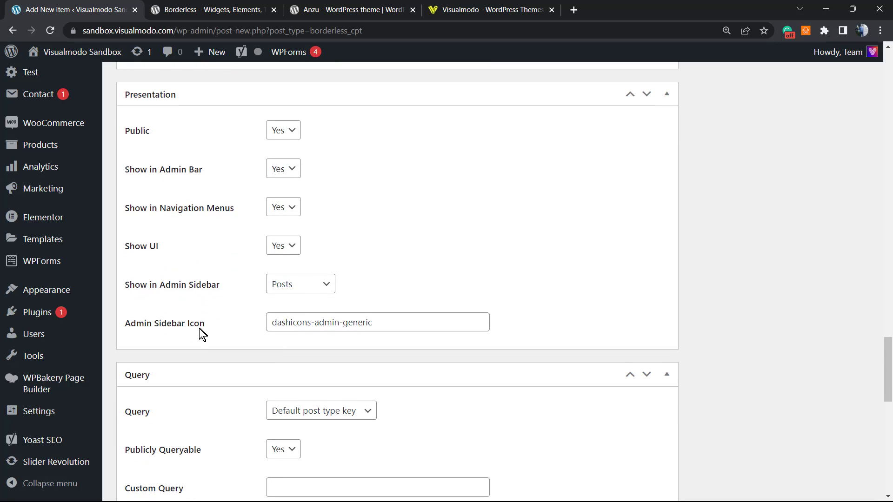
triple_click(314, 324)
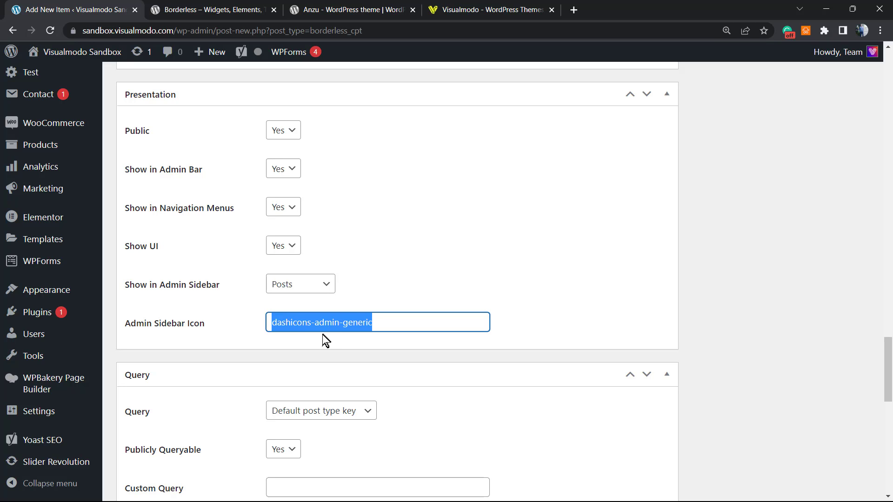
click(314, 325)
double_click(365, 324)
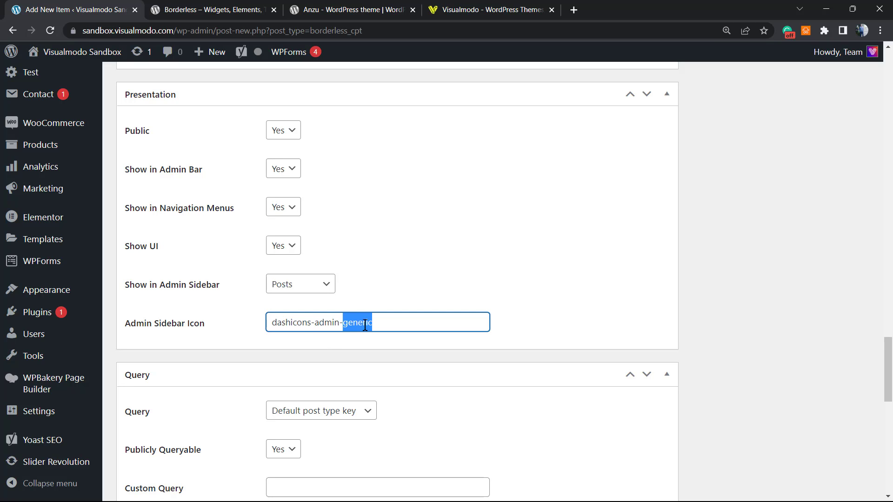
Review the Query, Permalinks, Capabilities and Rest API settings, including the permalink rewrite options, and return to the beginning of the form
scroll(359, 334, down, 3)
scroll(348, 339, down, 2)
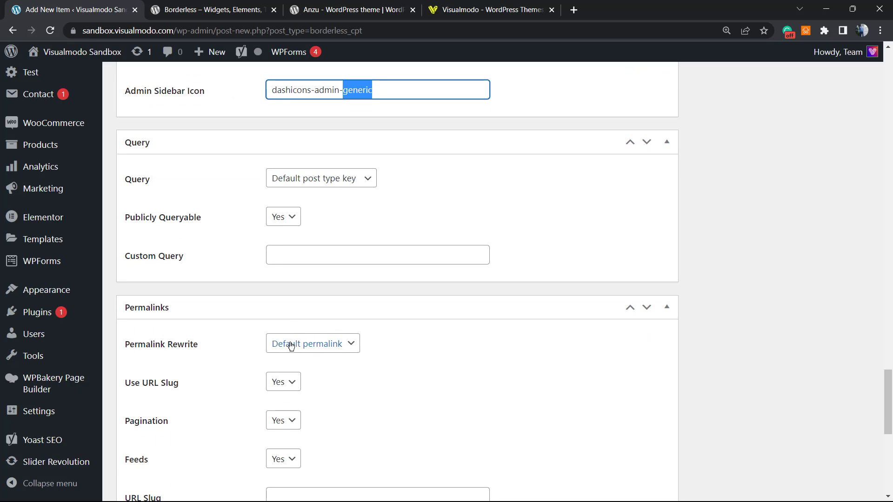
click(320, 350)
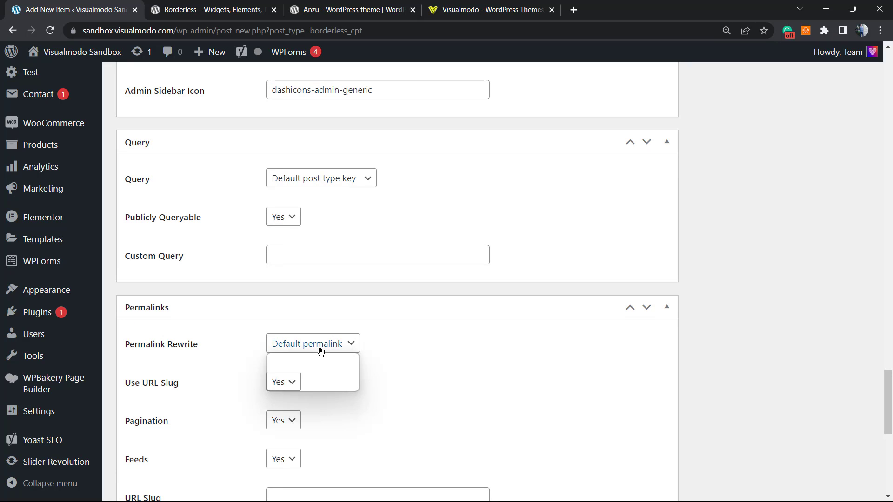
click(319, 344)
scroll(284, 348, down, 3)
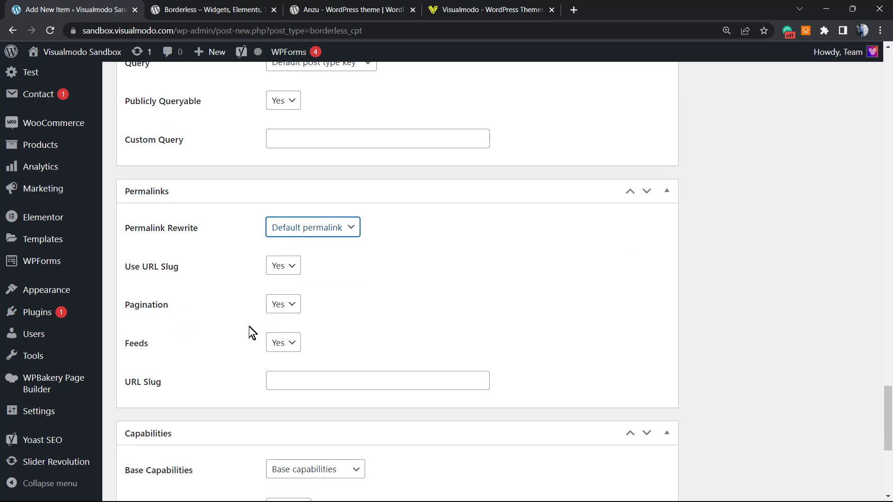
scroll(249, 333, down, 3)
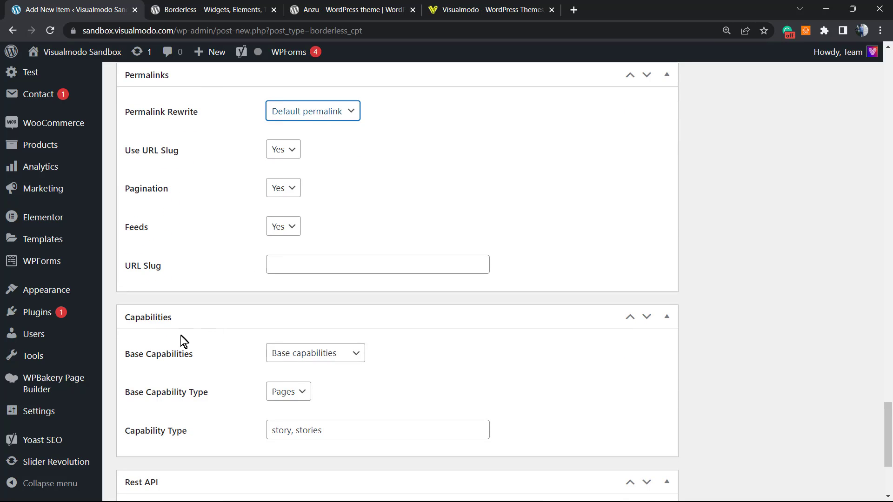
scroll(160, 343, down, 2)
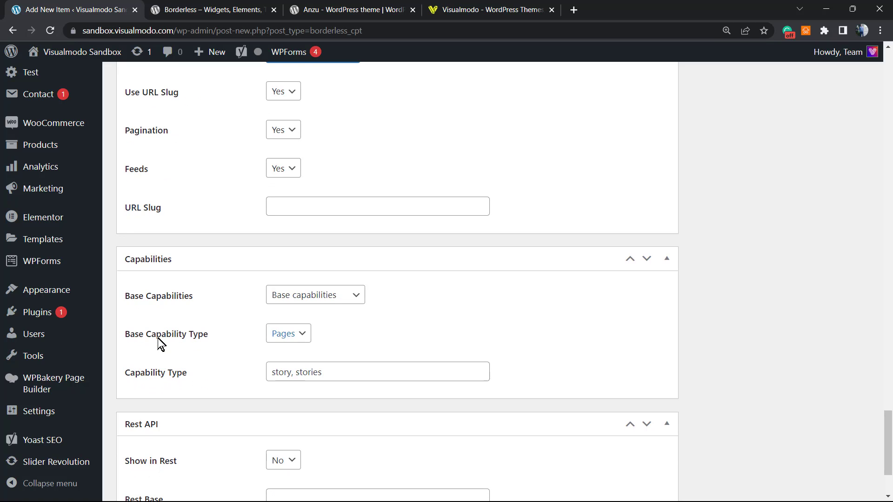
scroll(286, 334, down, 2)
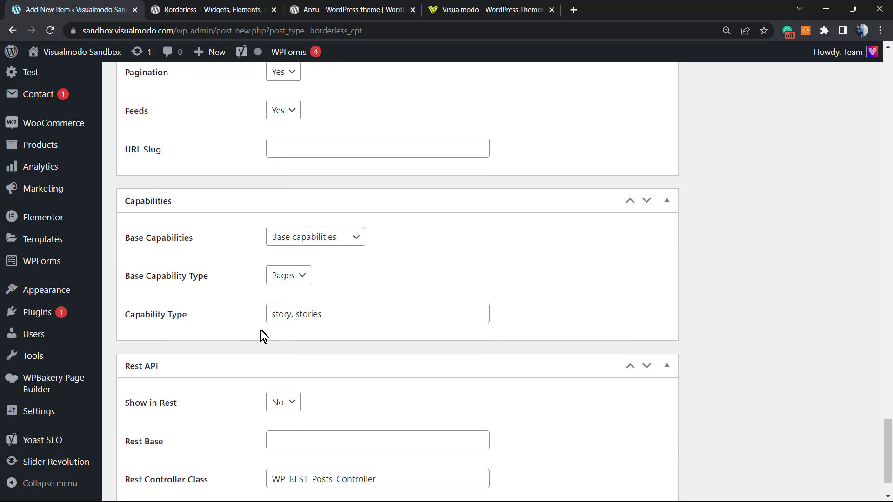
scroll(265, 334, down, 2)
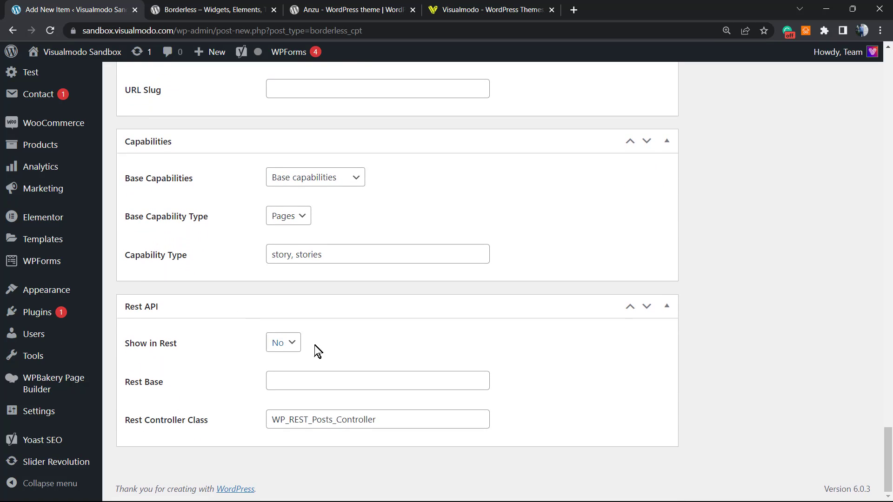
scroll(442, 275, up, 20)
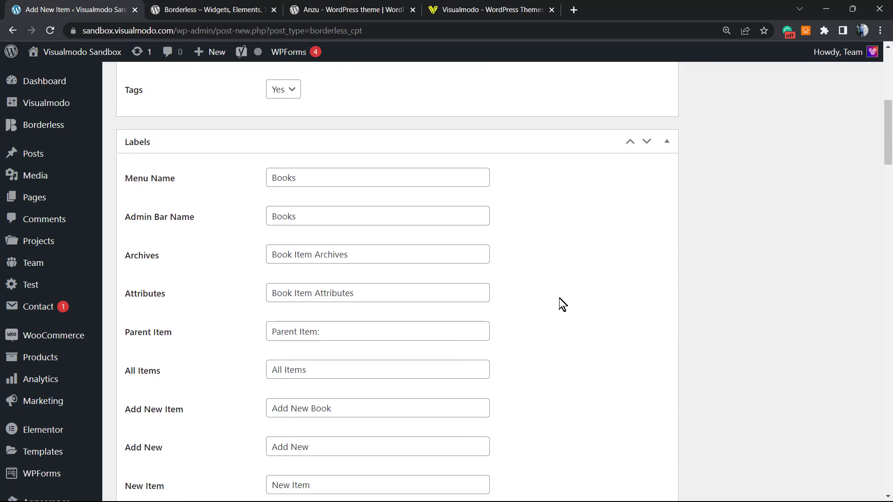
scroll(561, 301, up, 8)
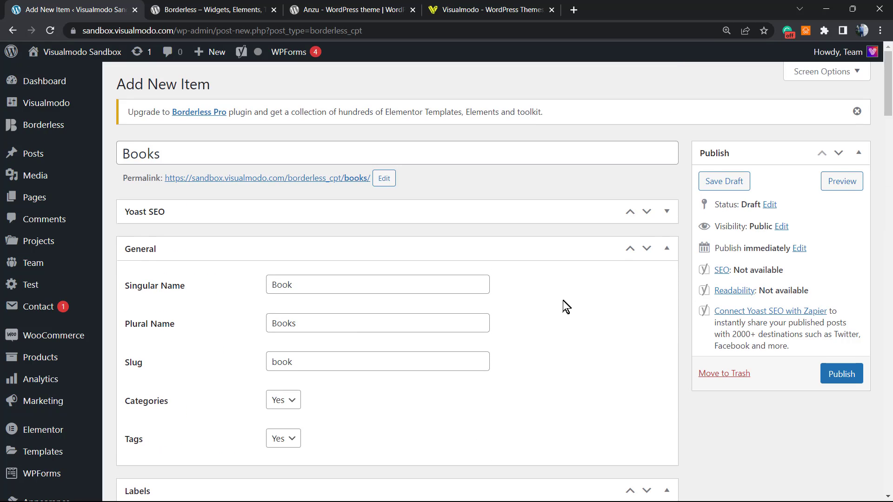
Publish the Books post type and open its list of items
click(842, 373)
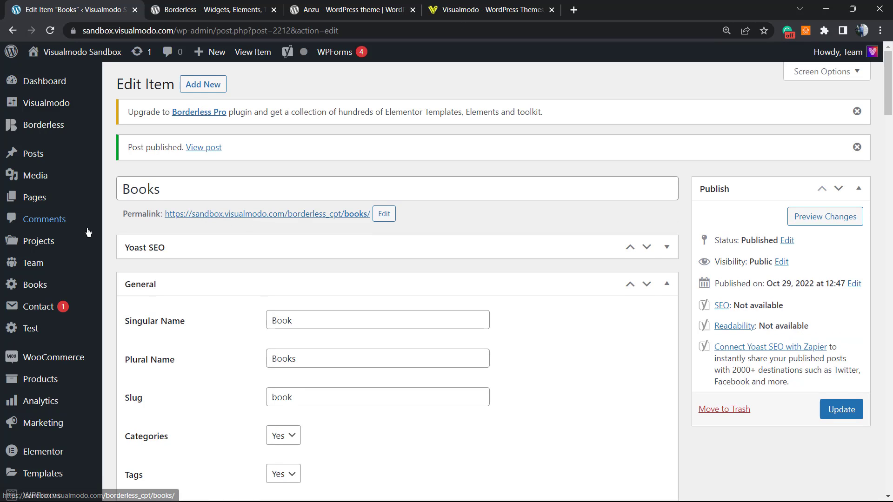
mouse_move(37, 290)
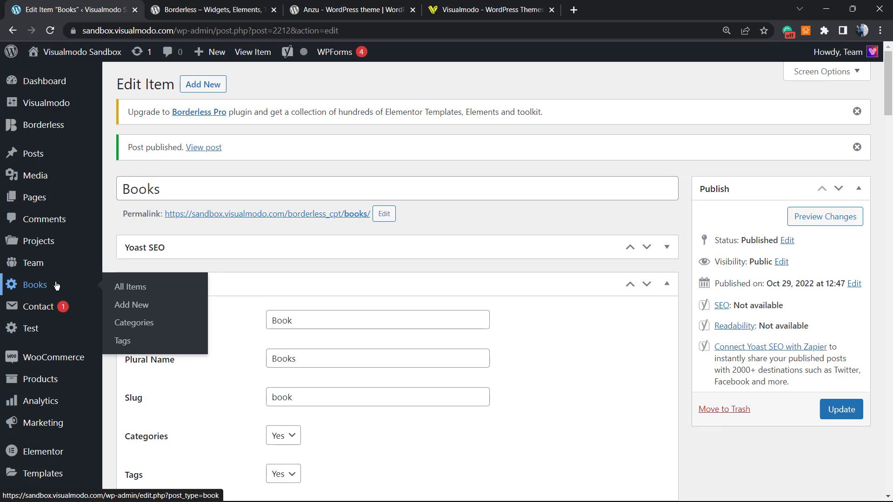
click(52, 289)
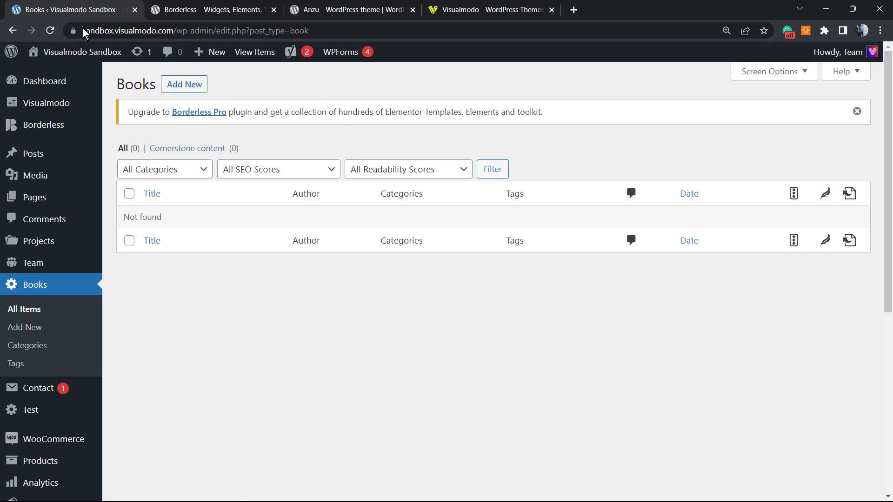
Add a new book titled "Visualmodo Book" with the body text "f3f3f 345rf3ft5r4f tgt4tg5g" and publish it
click(203, 88)
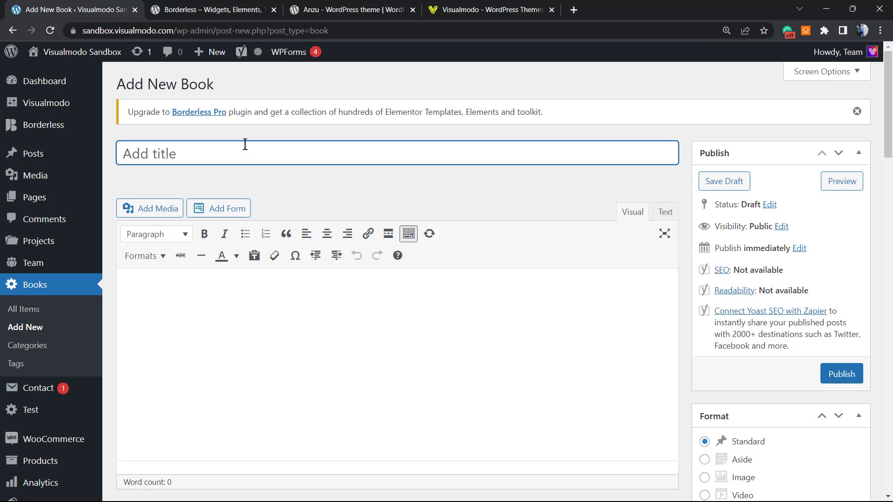
text(Visualm)
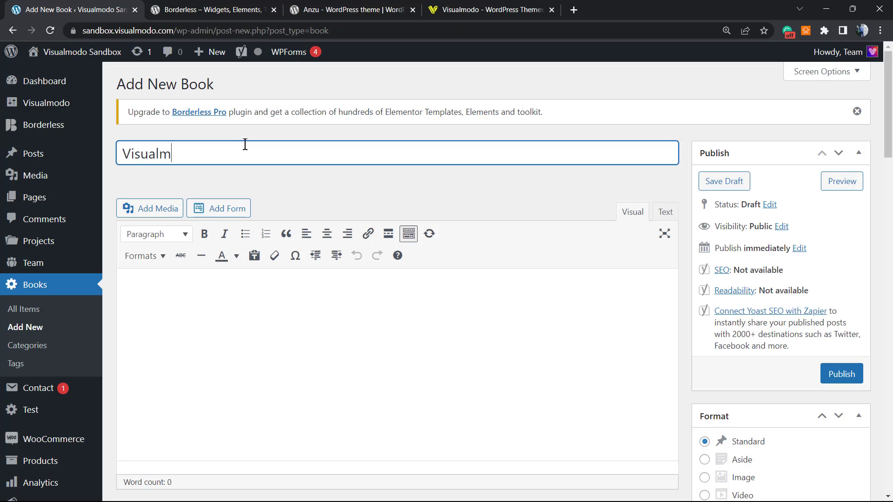
text(odo Book)
click(245, 320)
text(f3f3f)
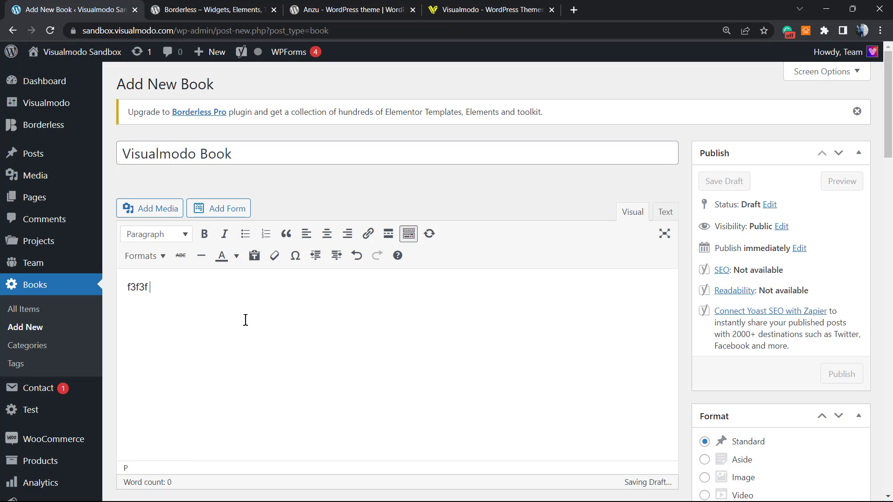
text( 345rf3ft5r4f tgt4tg5g)
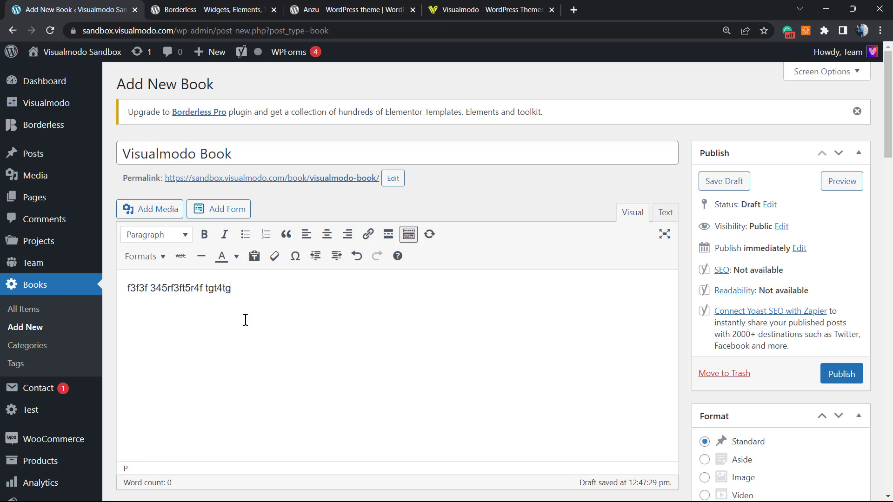
click(822, 375)
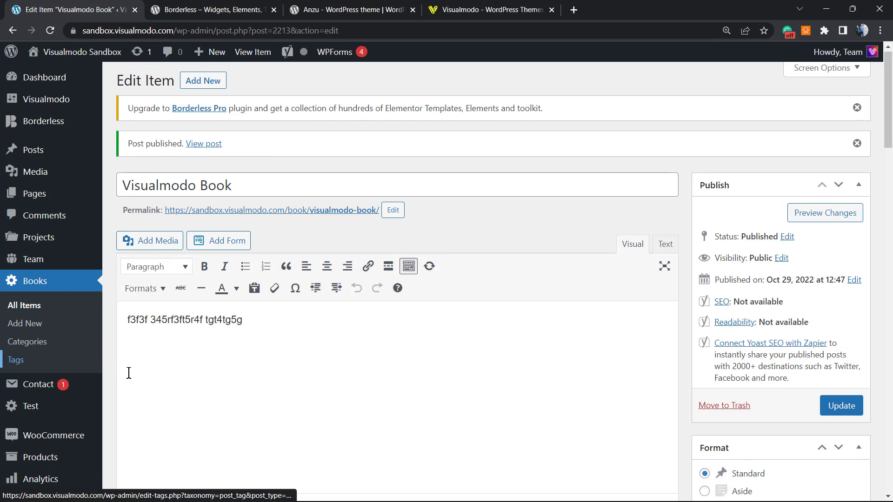
Open the Visualmodo Book permalink in a new browser tab and inspect the book part of its address
scroll(130, 373, down, 3)
scroll(130, 372, up, 3)
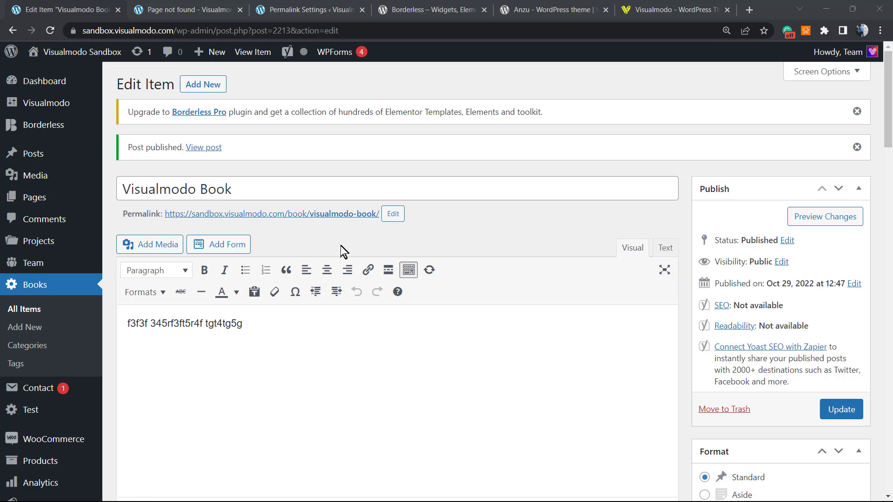
right_click(277, 215)
click(447, 247)
click(205, 8)
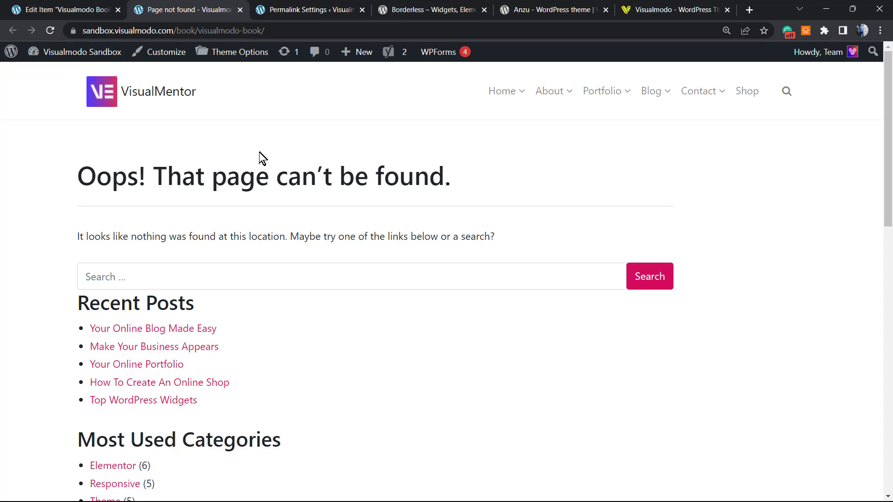
double_click(186, 29)
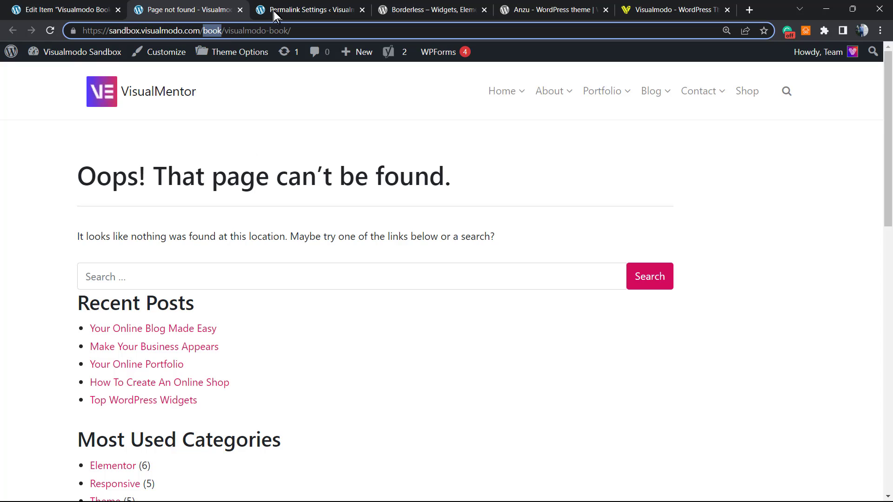
Save the site's Permalink Settings again with the existing structure and product base
click(302, 9)
scroll(176, 236, down, 7)
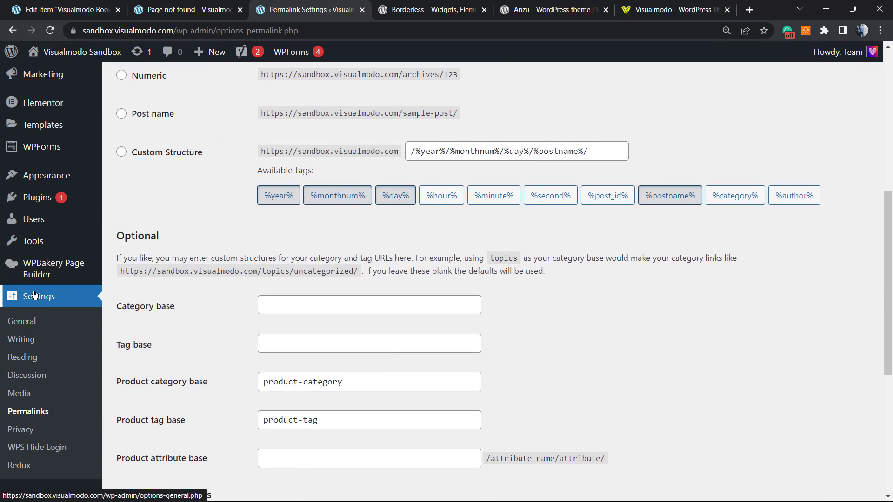
scroll(191, 298, up, 1)
scroll(186, 283, down, 7)
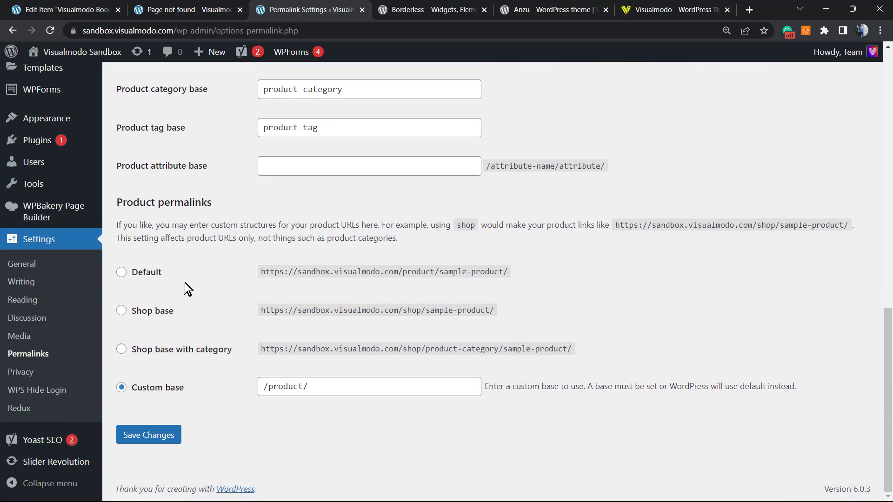
click(147, 438)
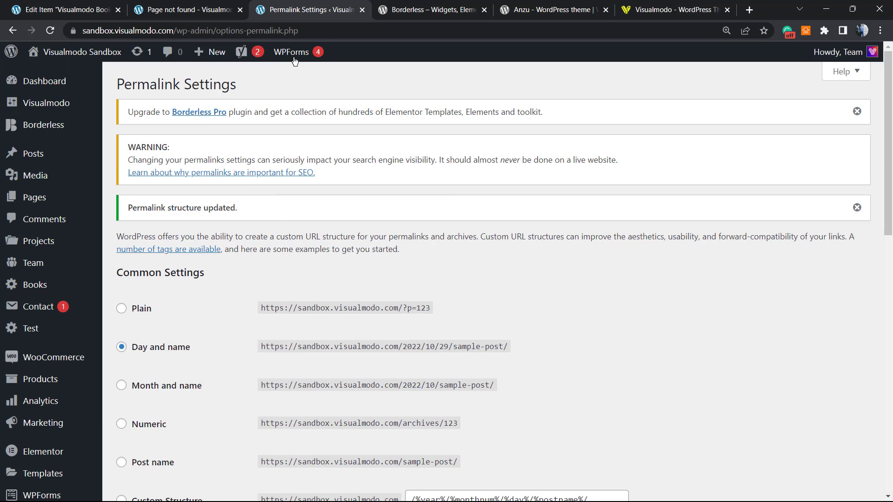
Reload the Visualmodo Book page on the live site and check its content and address
click(224, 3)
key(Return)
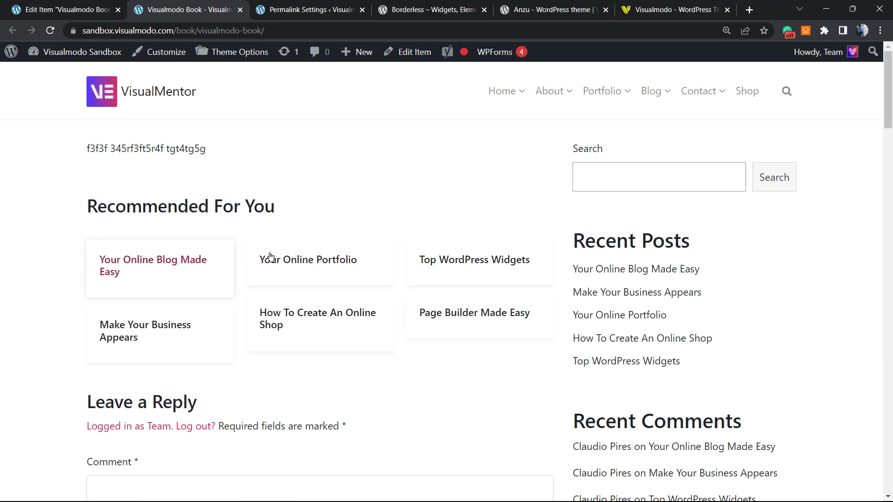
click(195, 31)
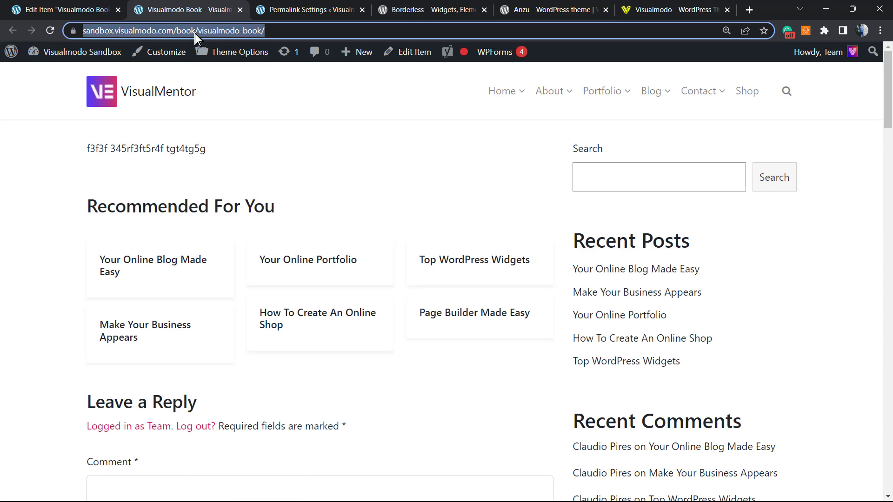
Enable the Books post type in Elementor's general settings and save the changes
key(ctrl+shift+Tab)
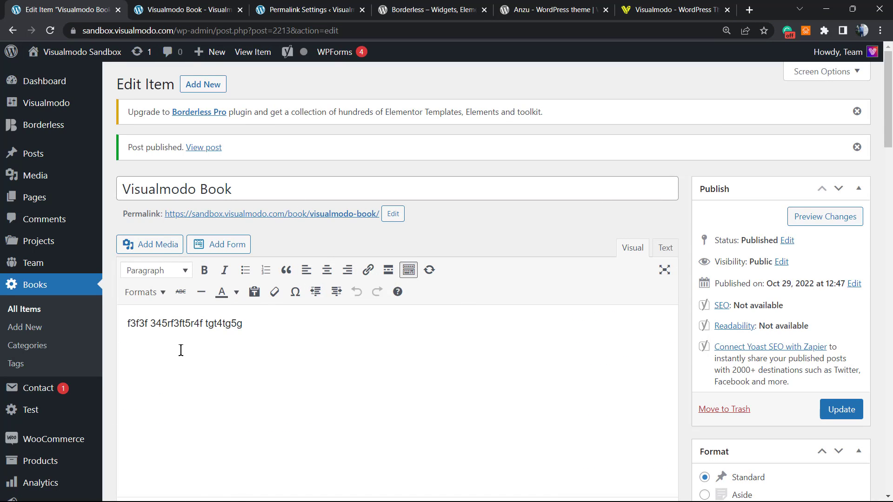
scroll(181, 350, down, 2)
mouse_move(66, 293)
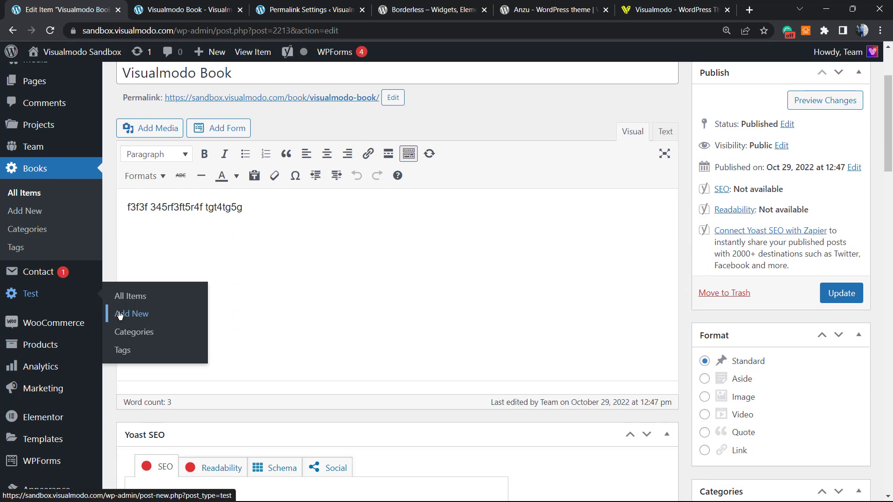
scroll(56, 289, up, 1)
scroll(58, 325, down, 3)
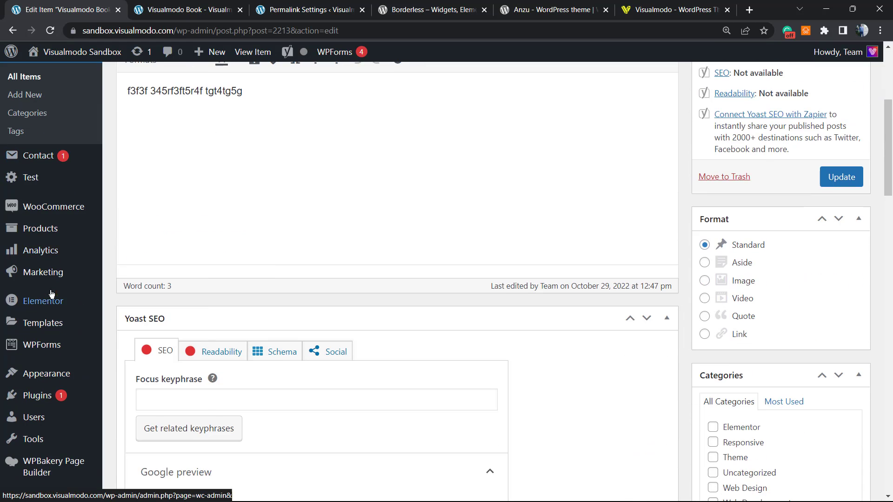
mouse_move(41, 308)
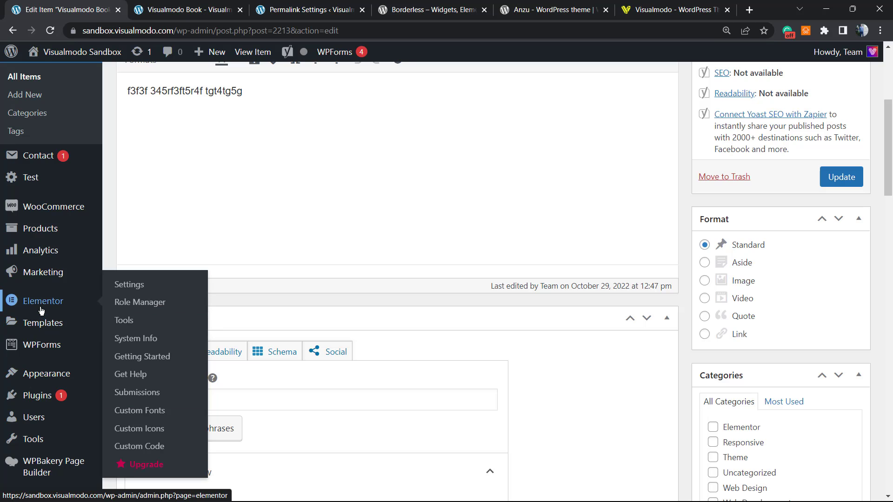
click(147, 287)
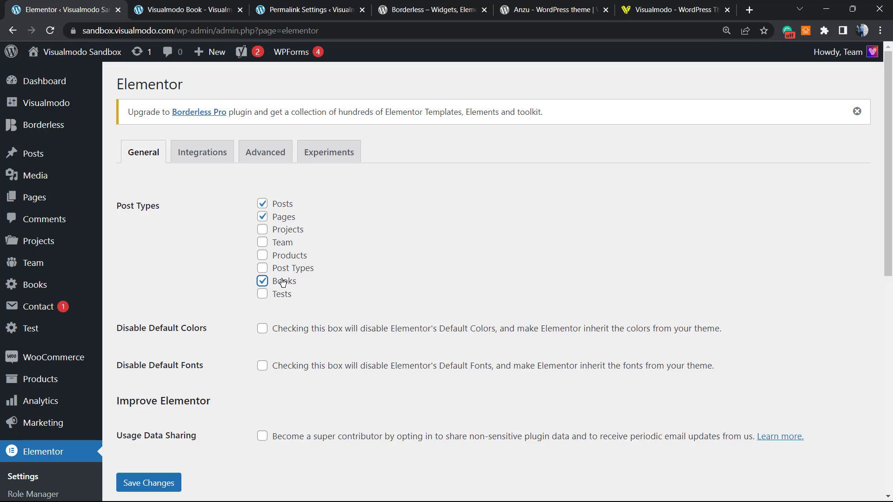
click(141, 486)
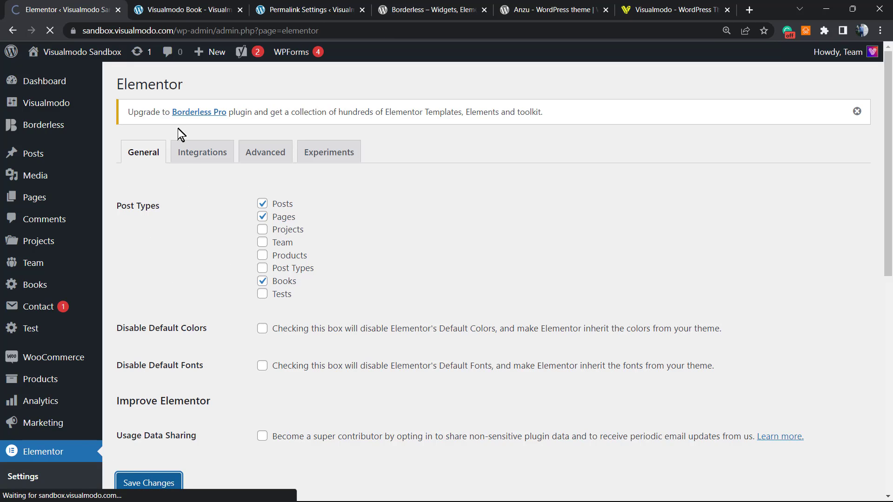
Open the Visualmodo Book item for editing from its live page and check for the Elementor editing option
click(189, 8)
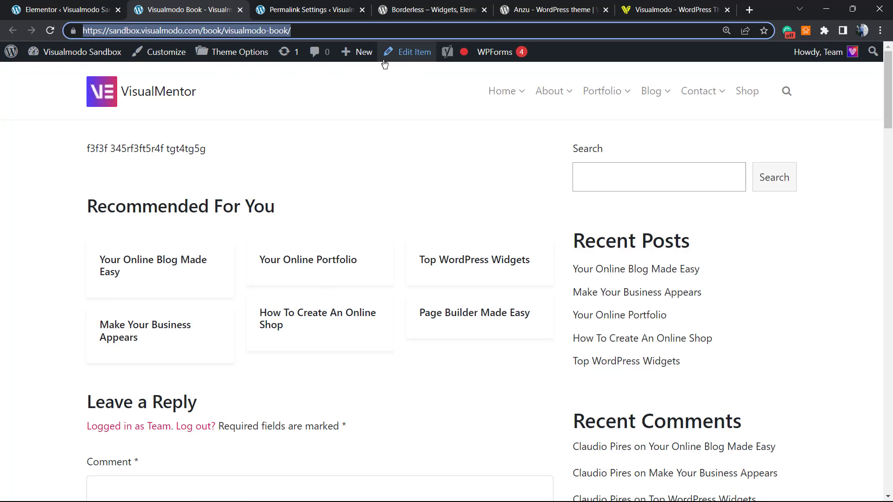
click(399, 55)
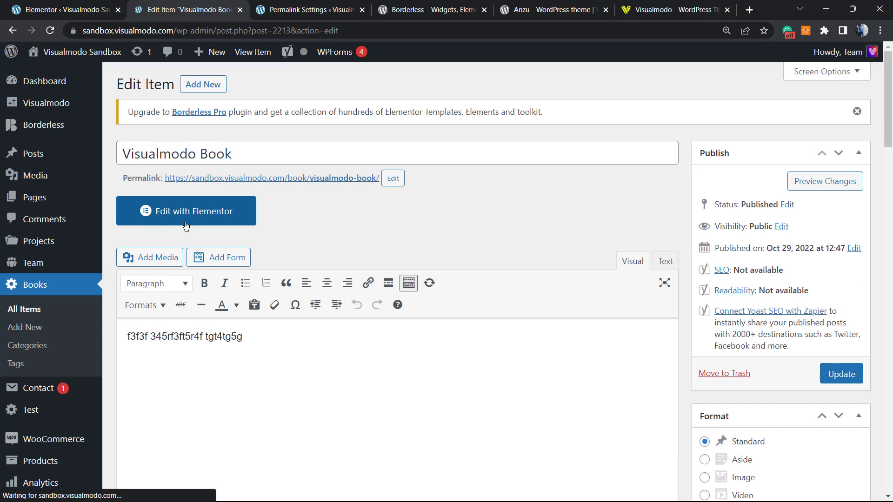
In WPBakery Page Builder's Role Manager, set the Administrator post types to Custom, enable book, and save the changes
click(66, 7)
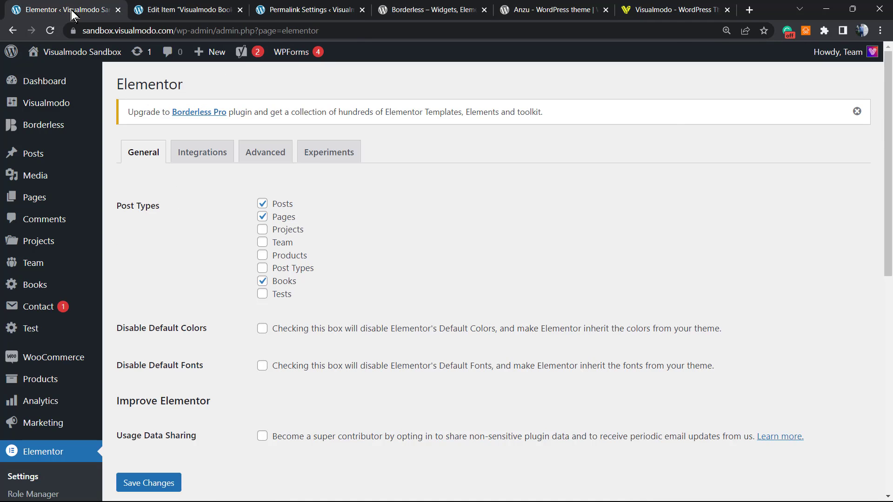
scroll(28, 333, down, 10)
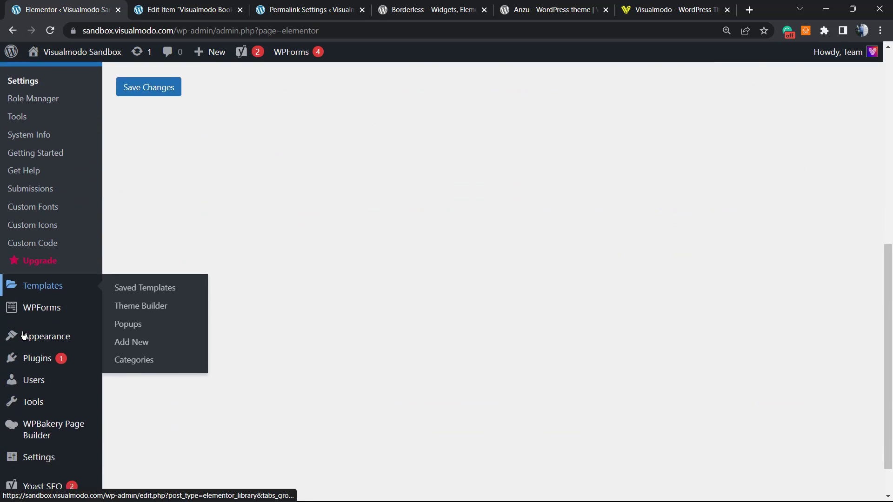
mouse_move(62, 386)
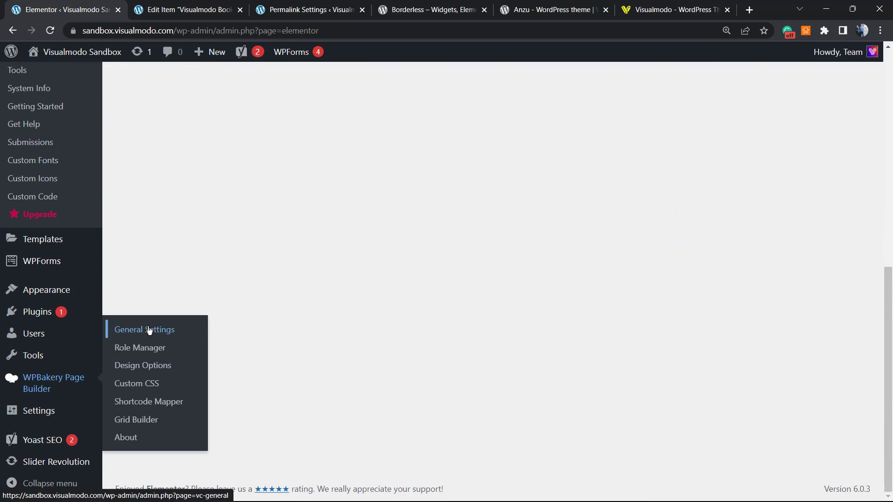
click(143, 353)
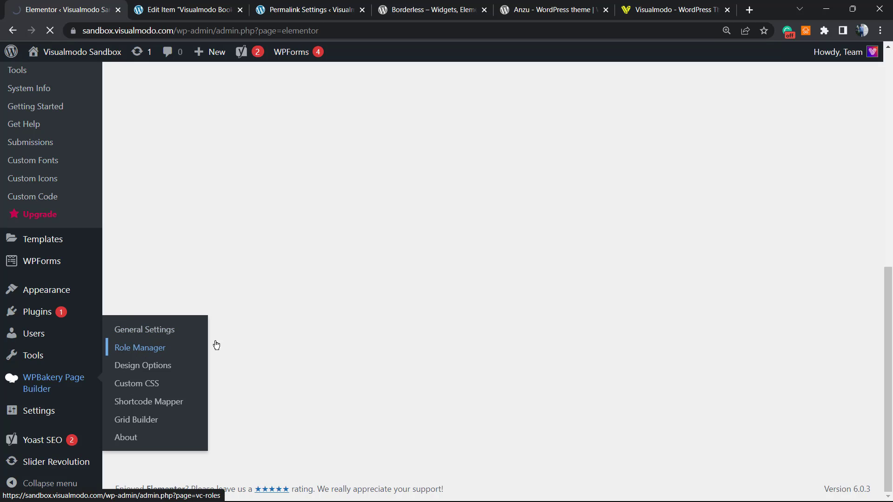
scroll(199, 286, up, 2)
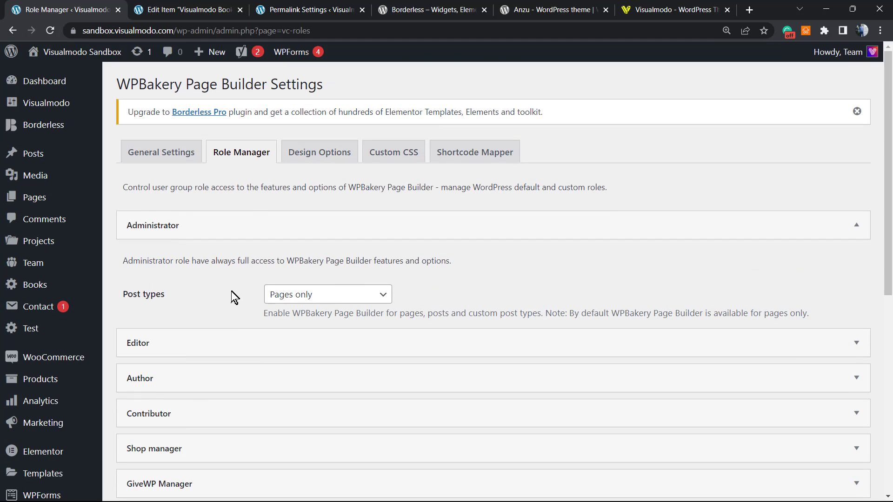
click(308, 295)
click(319, 324)
scroll(225, 288, down, 2)
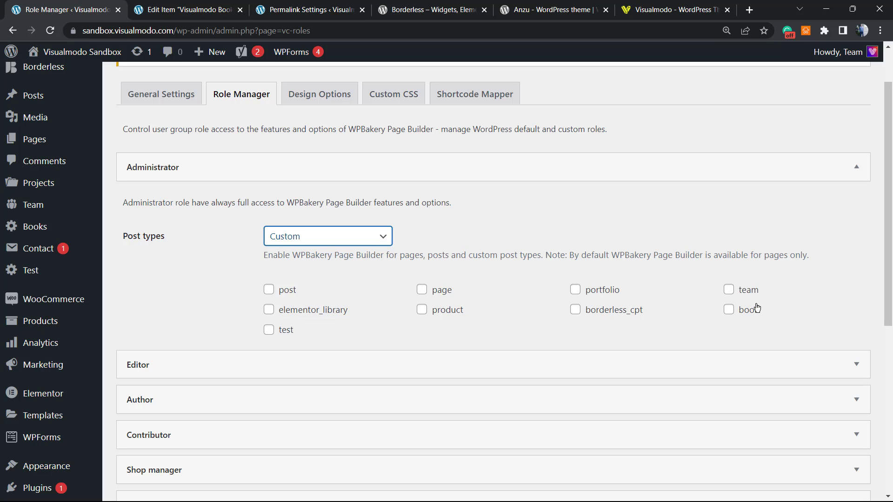
click(734, 310)
scroll(218, 384, down, 1)
scroll(217, 384, down, 5)
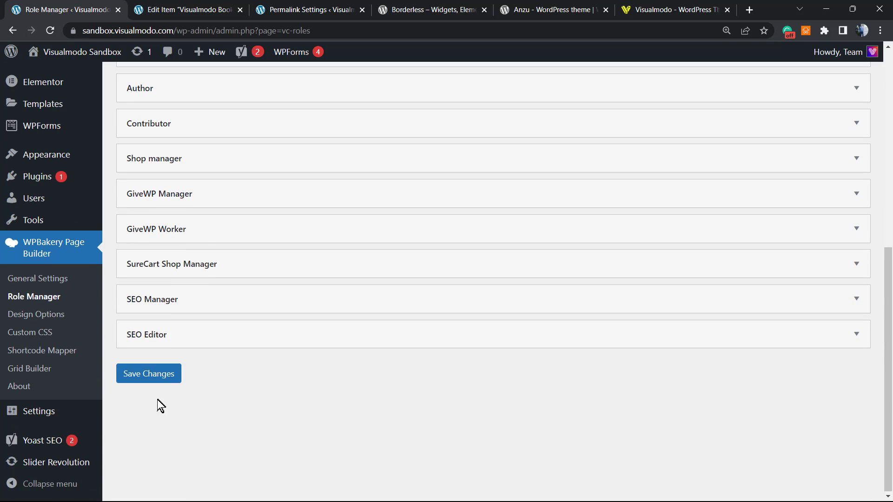
click(127, 377)
Reload the Visualmodo Book edit page and check which page builder editors it offers
click(183, 9)
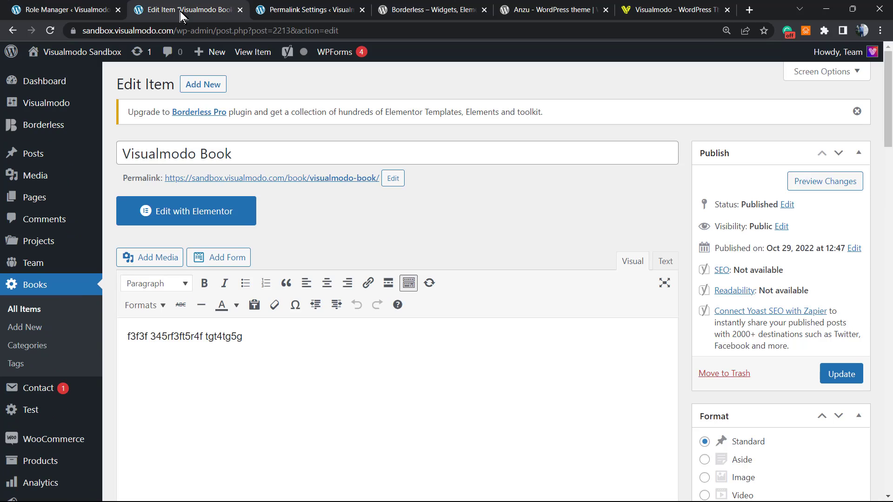
key(F5)
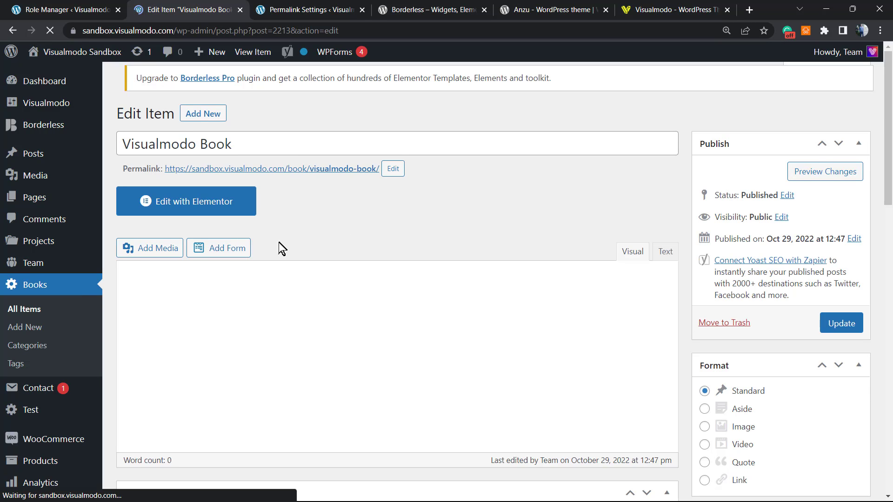
click(253, 214)
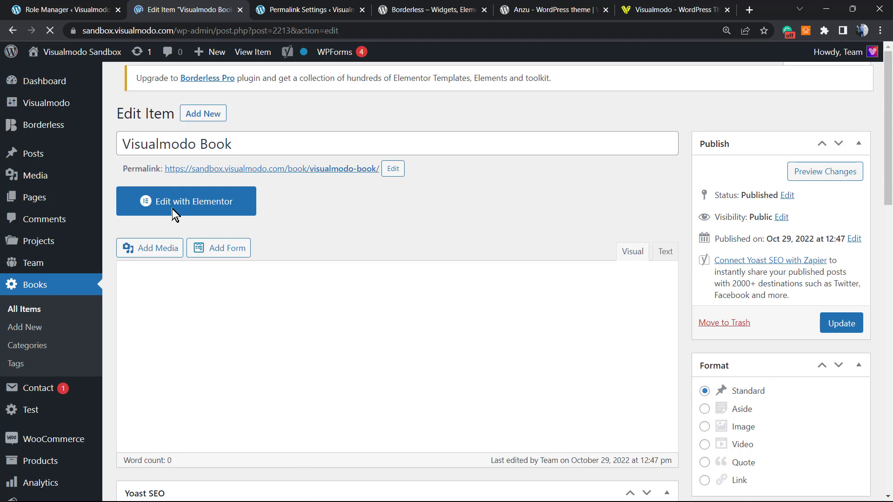
scroll(404, 266, down, 1)
scroll(396, 266, up, 1)
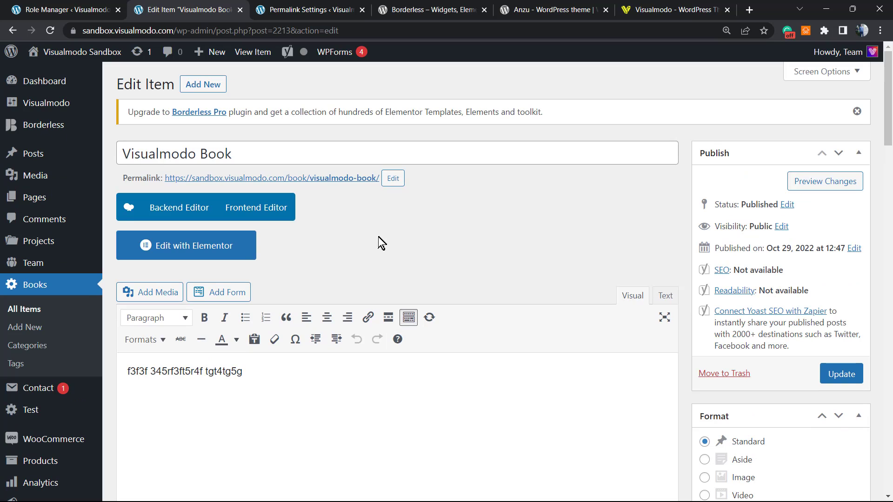
Open the list of all Books items and revisit the Permalink Settings page
click(49, 285)
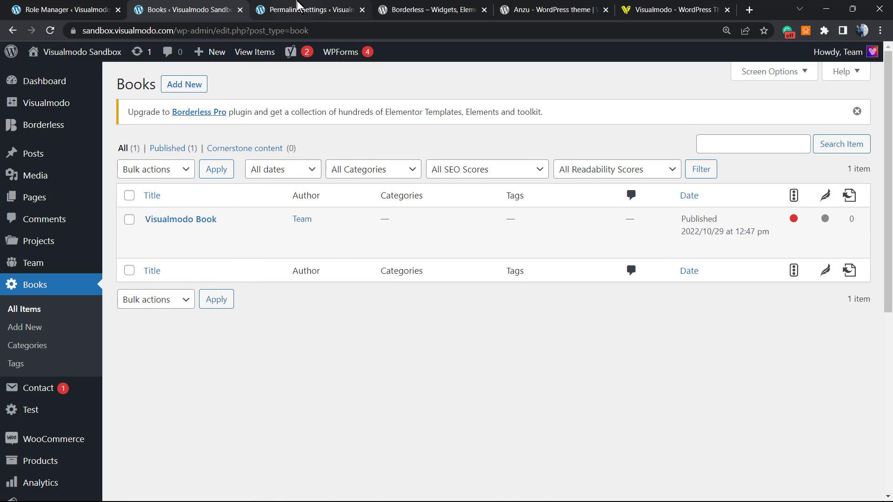
click(298, 6)
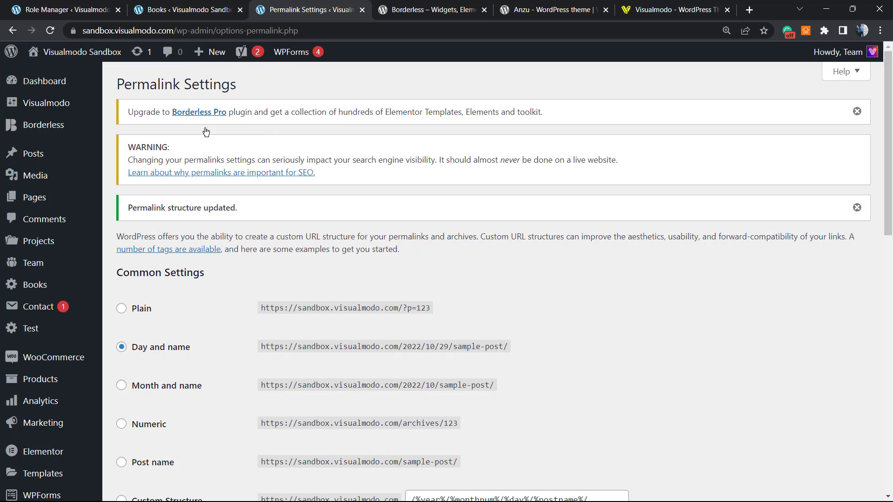
View the Borderless plugin's page on WordPress.org and highlight the plugin name in its title
click(400, 9)
double_click(274, 392)
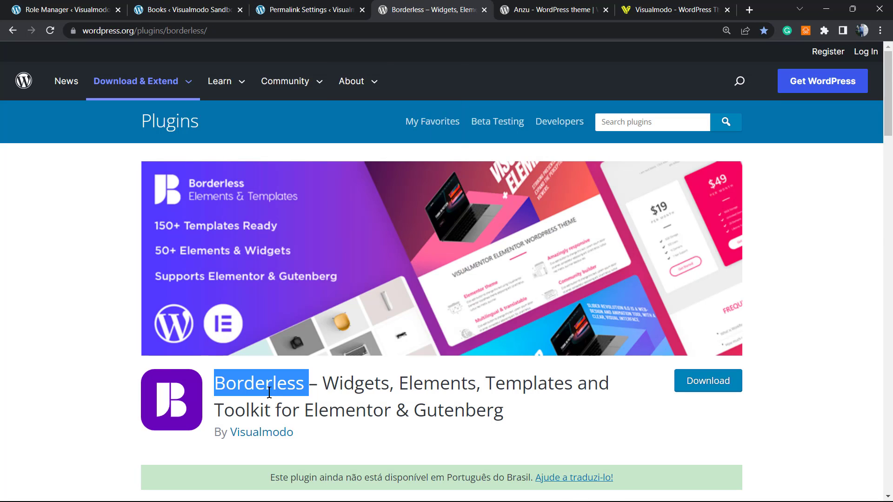
click(253, 404)
double_click(253, 394)
click(362, 384)
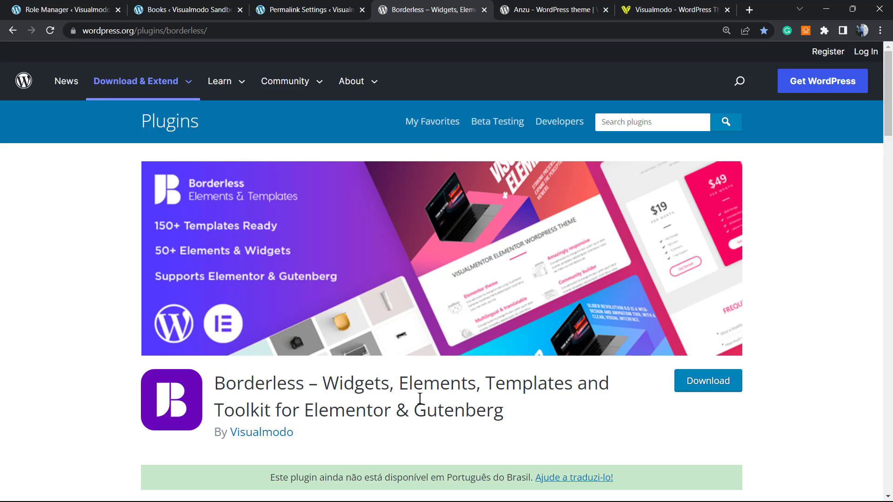
View the Anzu theme's page on WordPress.org, highlight the theme name and look through its details
click(531, 8)
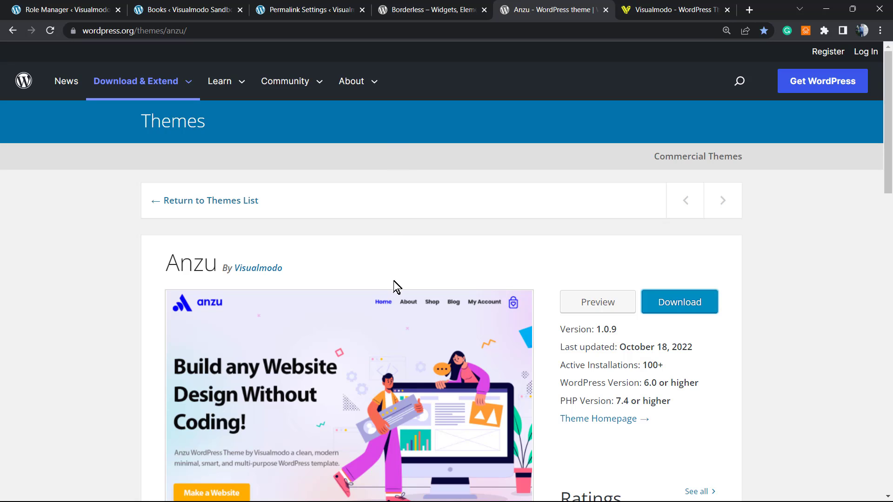
scroll(116, 243, down, 5)
scroll(115, 242, up, 5)
double_click(168, 267)
scroll(499, 265, down, 4)
scroll(498, 264, up, 4)
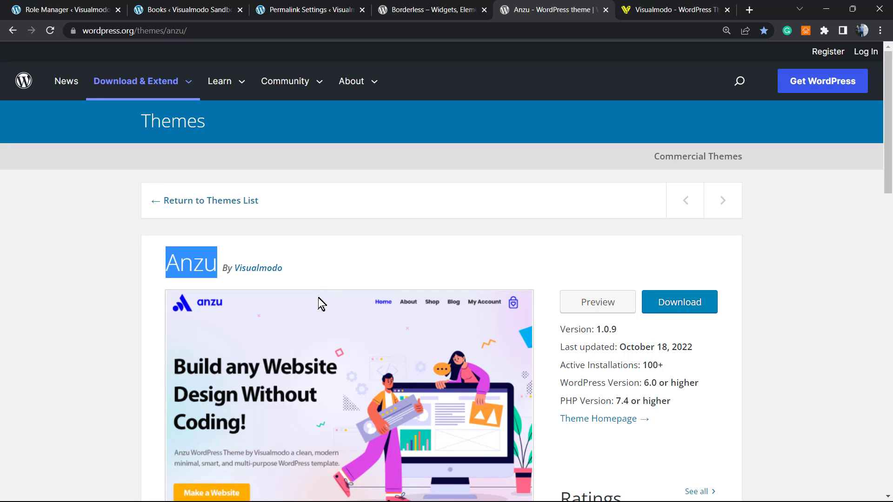
Open the Templates Library on the Visualmodo website and browse through its starter templates
click(680, 6)
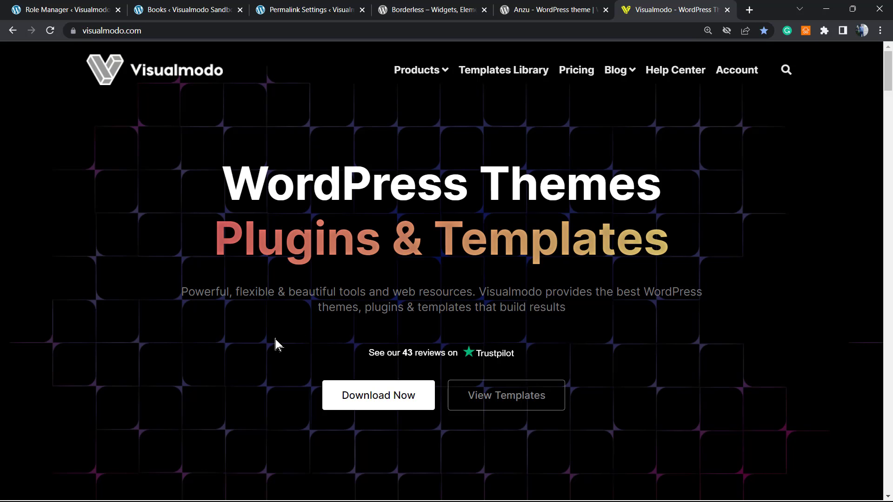
click(503, 70)
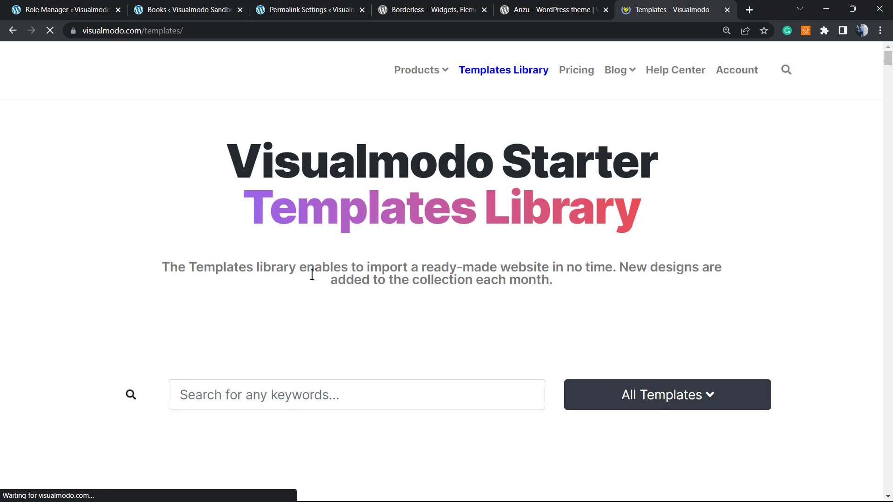
scroll(299, 292, down, 12)
scroll(298, 292, down, 15)
scroll(297, 291, down, 15)
scroll(295, 293, down, 13)
scroll(295, 293, down, 15)
scroll(295, 293, down, 14)
scroll(296, 295, down, 14)
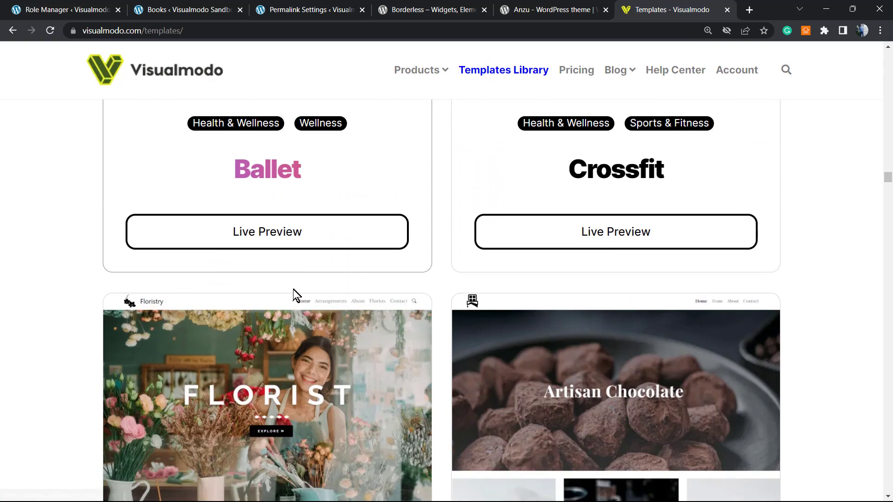
scroll(293, 289, down, 7)
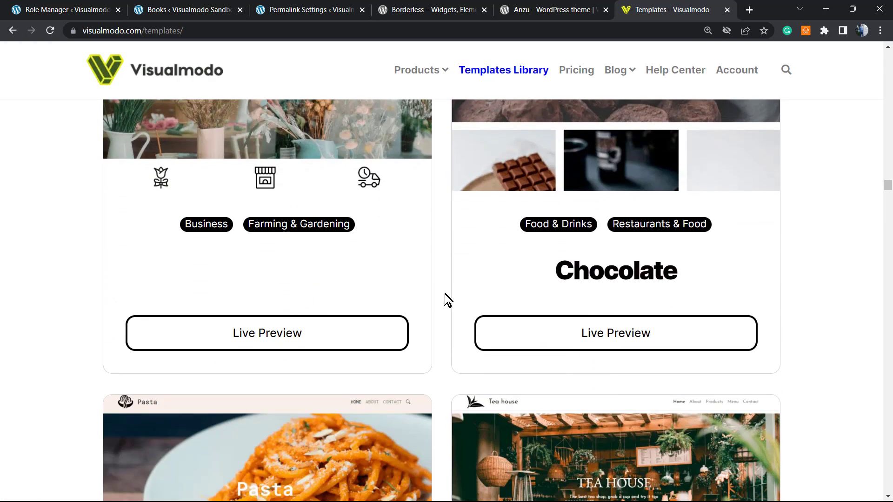
scroll(444, 294, down, 8)
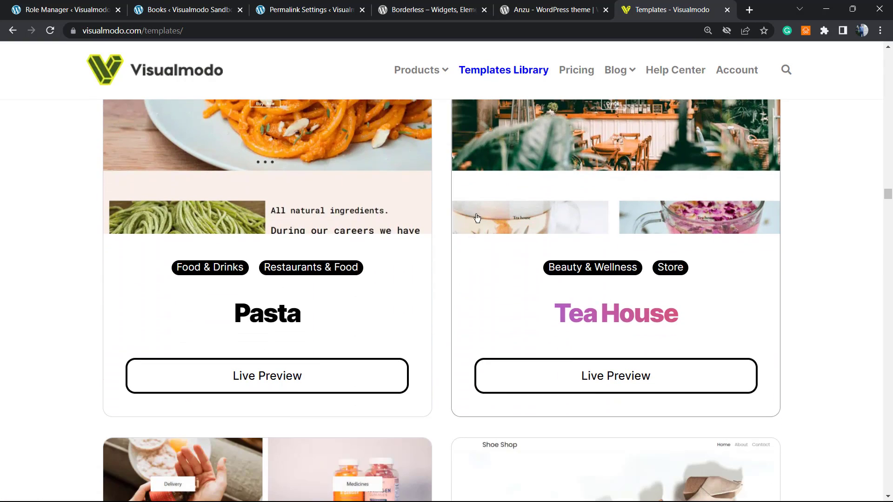